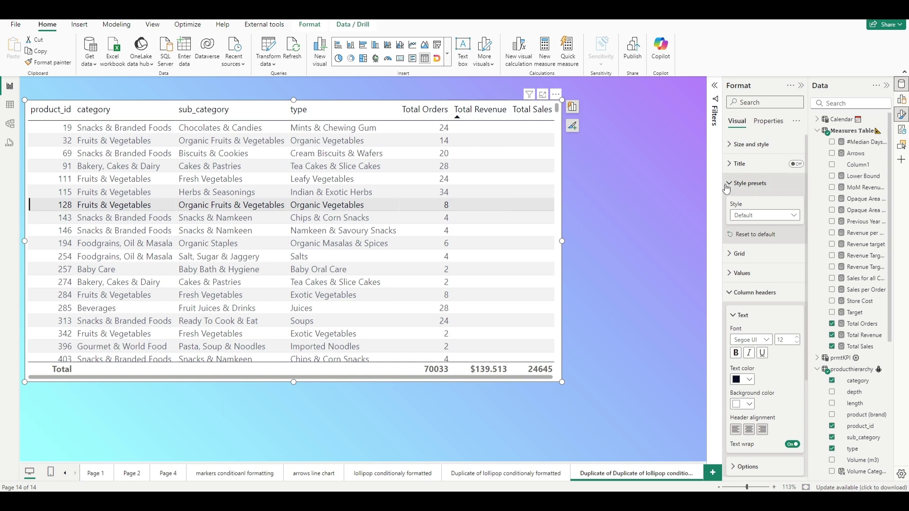
- Apply the Minimal style preset to the table and make column headers black with white text
click(740, 217)
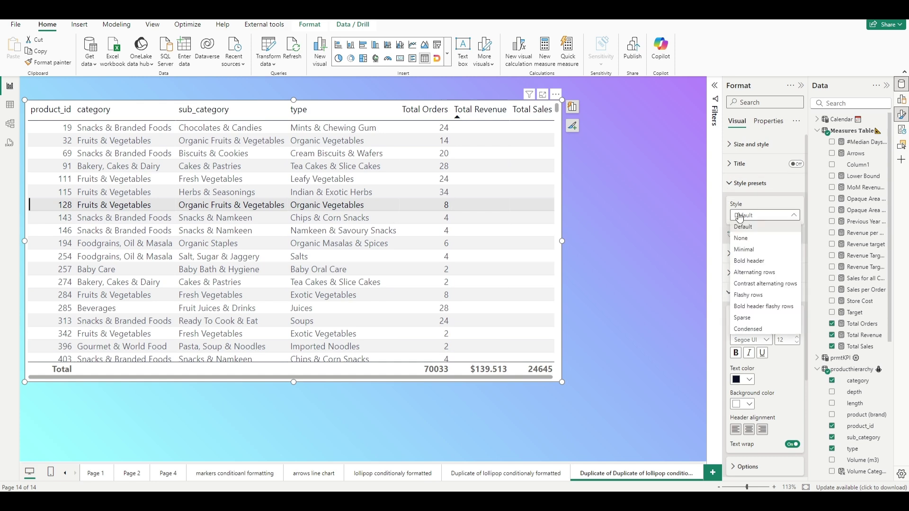
click(744, 249)
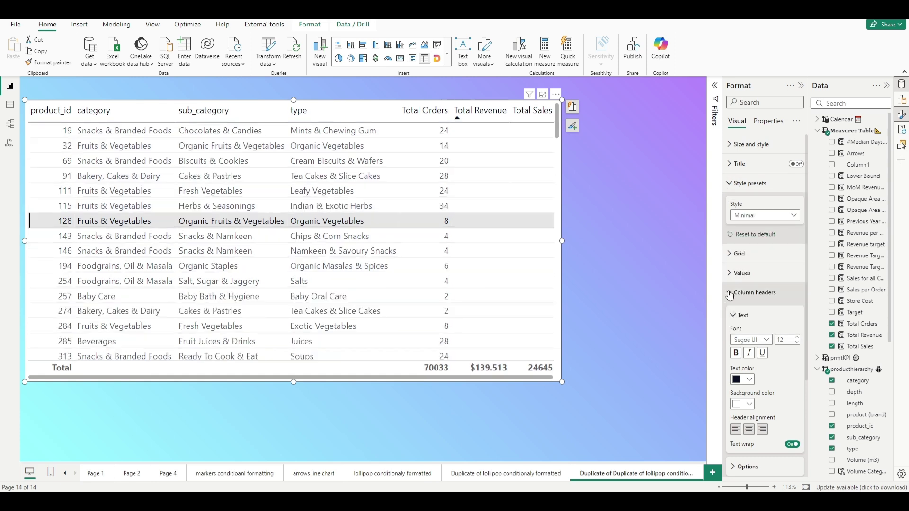
scroll(732, 197, down, 2)
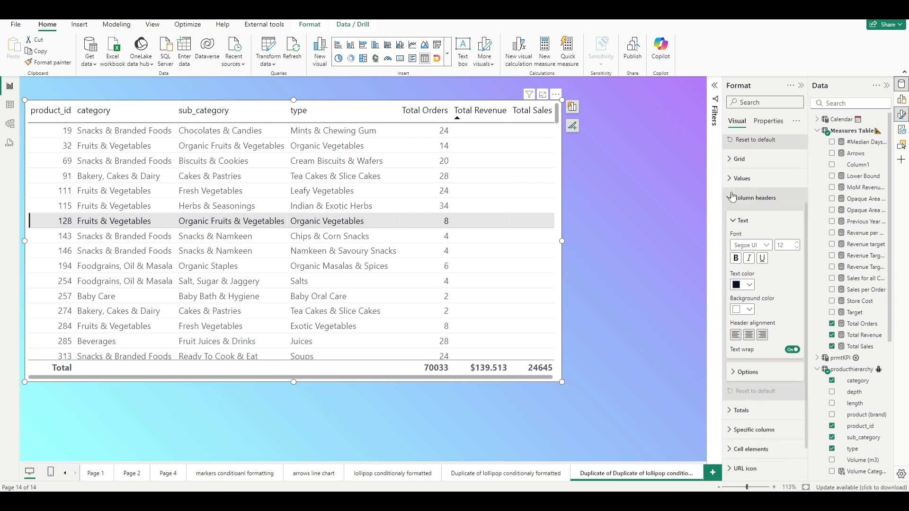
click(750, 311)
click(756, 343)
click(749, 284)
click(743, 317)
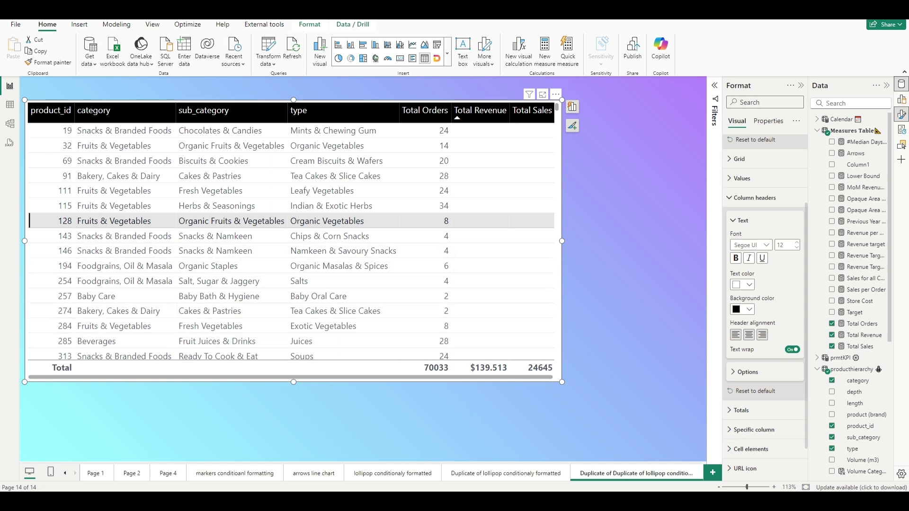
- Copy the True Pill DAX from GitHub and save it as a new measure in the Measures Table
click(148, 476)
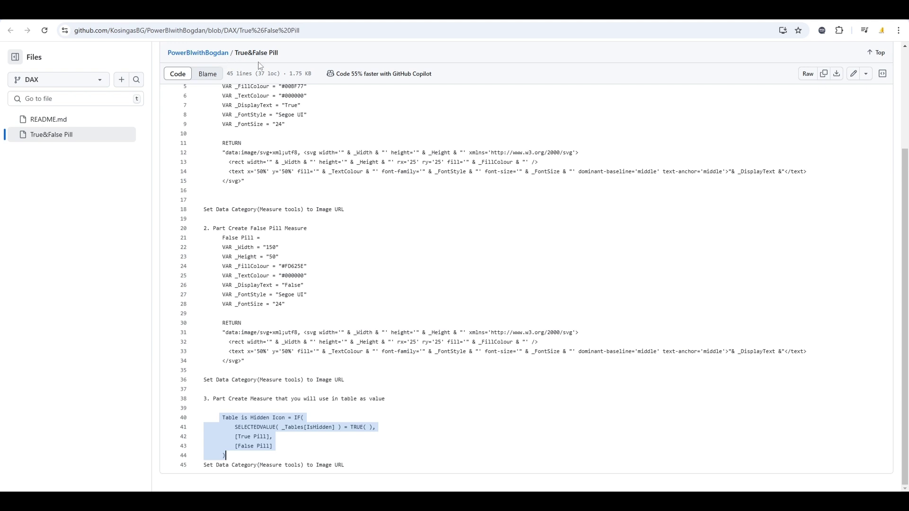
scroll(260, 66, up, 4)
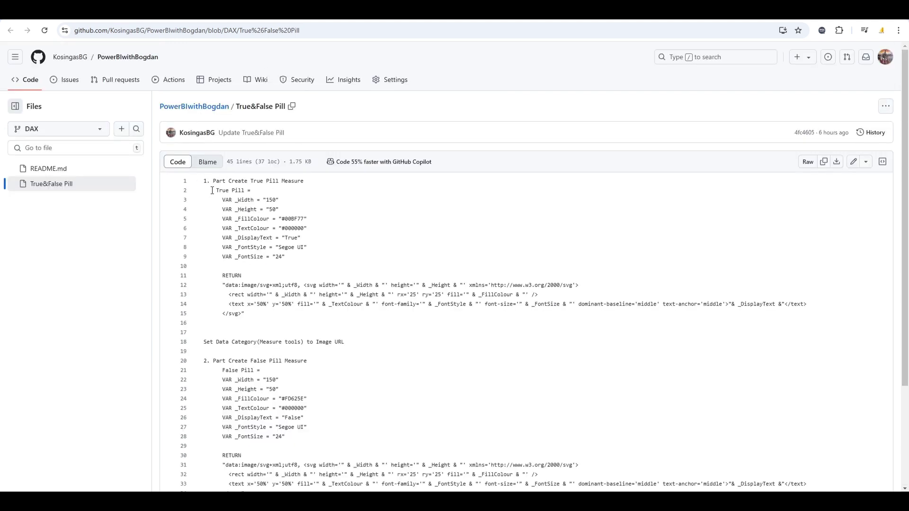
drag(212, 190, 258, 315)
key(ctrl+c)
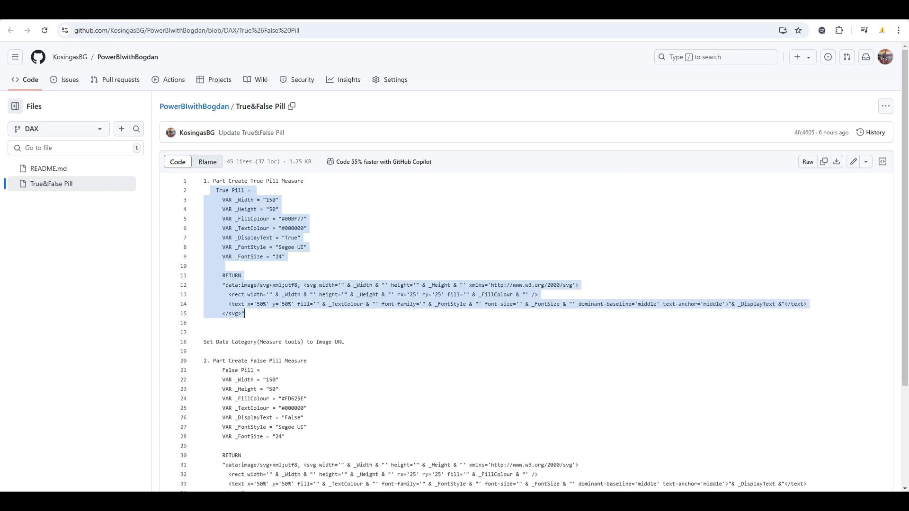
key(alt+Tab)
right_click(848, 132)
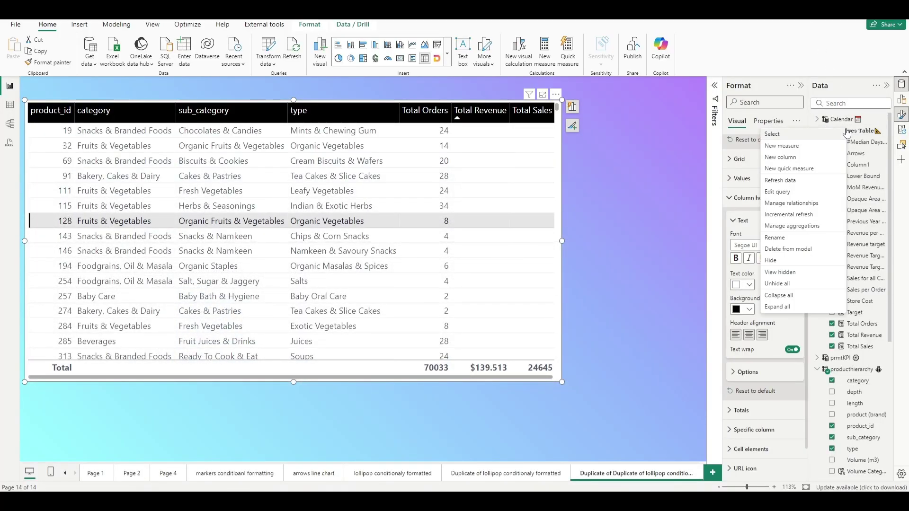
click(794, 144)
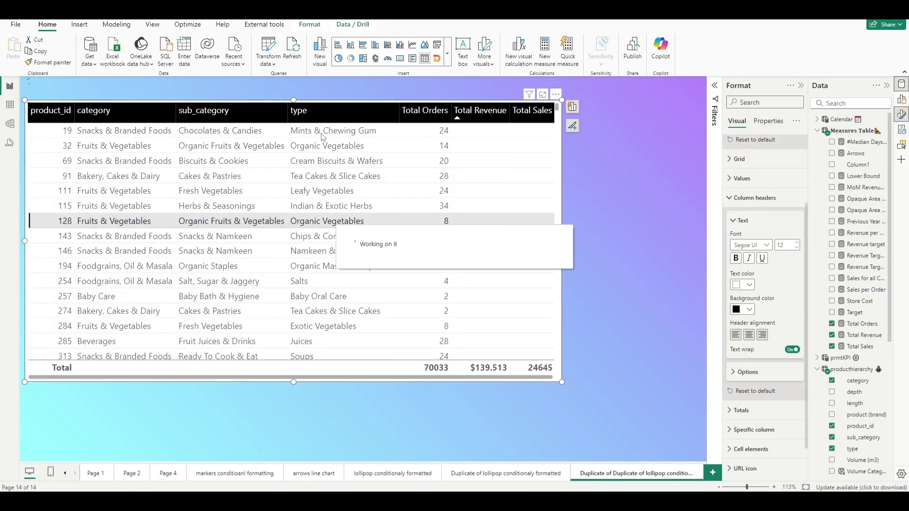
key(ctrl+a)
key(ctrl+v)
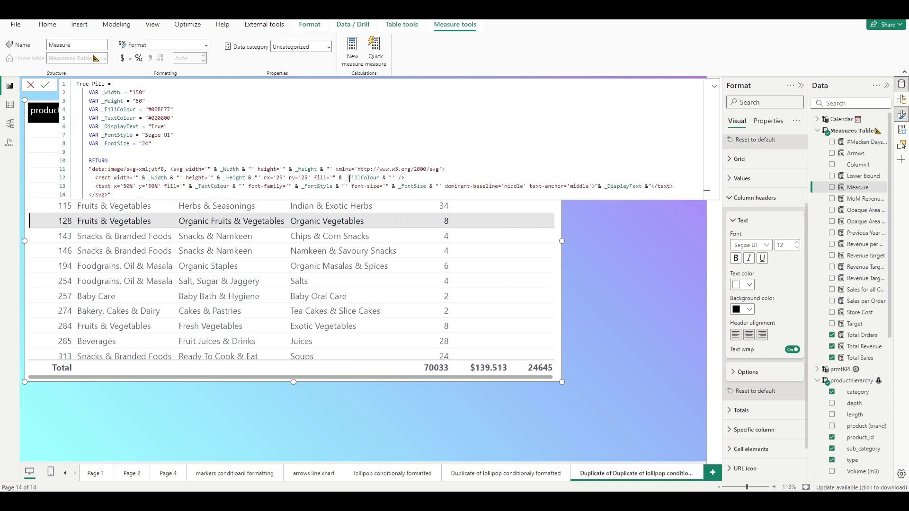
key(Return)
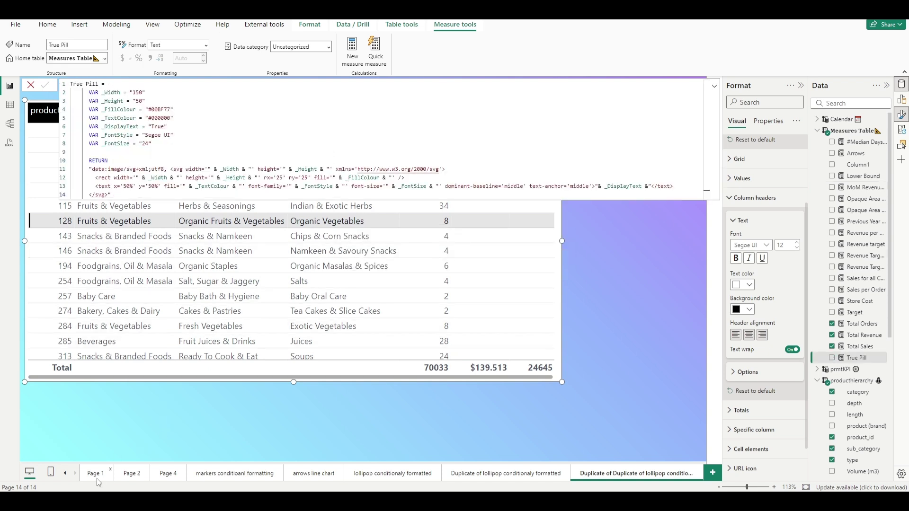
- Copy the False Pill SVG measure code from the GitHub page
mouse_move(102, 502)
click(149, 454)
scroll(211, 232, down, 3)
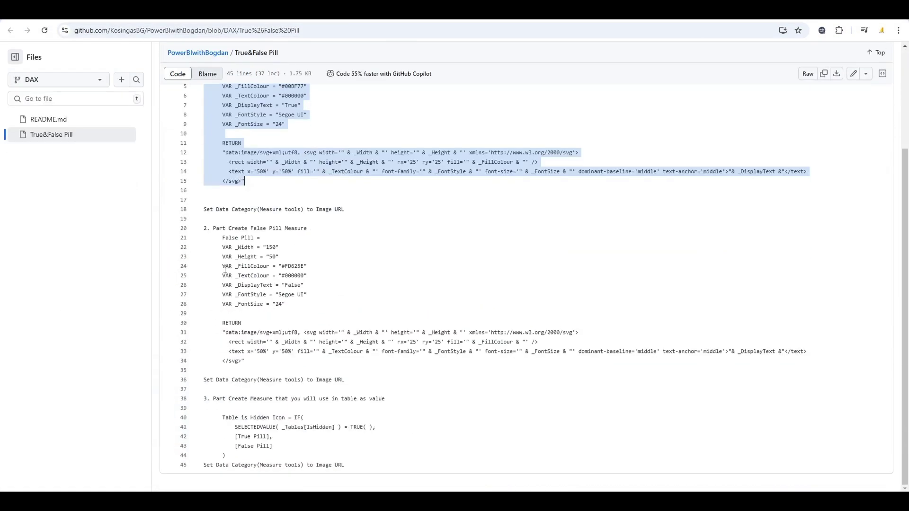
click(219, 238)
drag(220, 238, 262, 361)
key(ctrl+c)
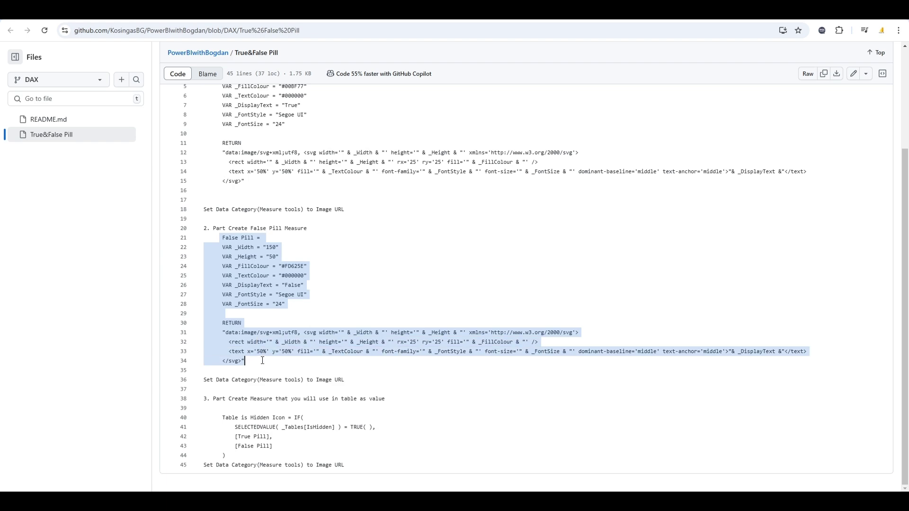
key(alt+Tab)
- Create the False Pill measure in the Measures Table from the copied code
right_click(839, 132)
click(810, 146)
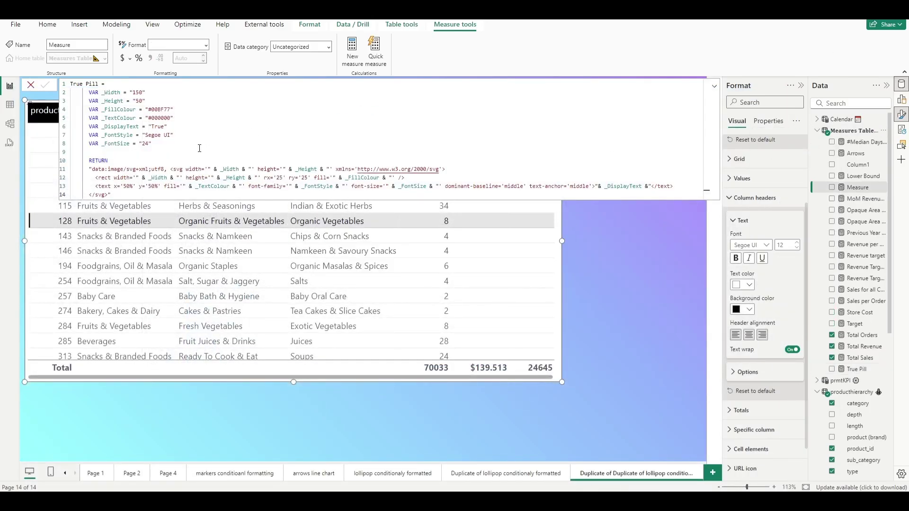
key(ctrl+a)
key(ctrl+v)
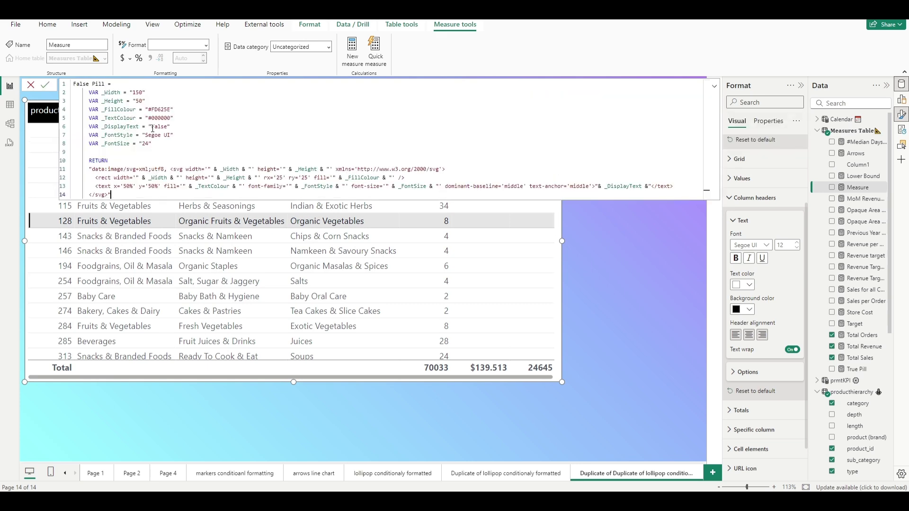
key(Return)
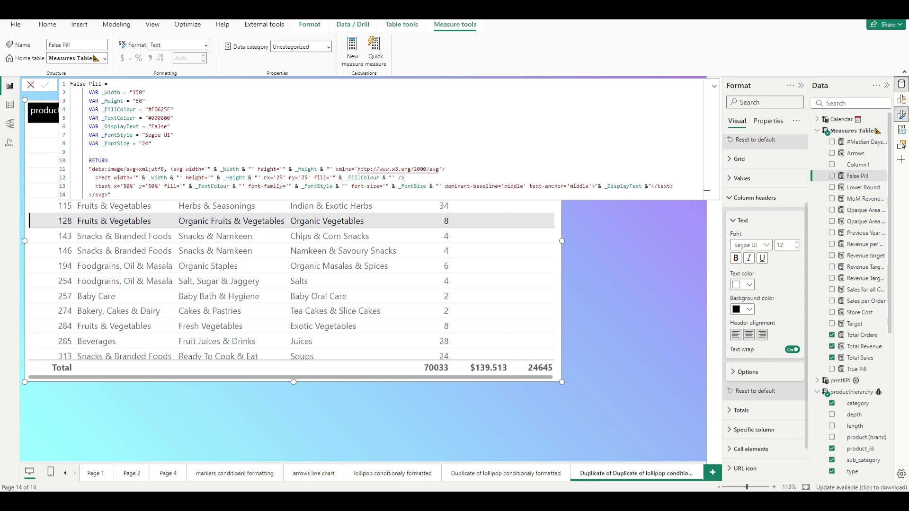
click(156, 466)
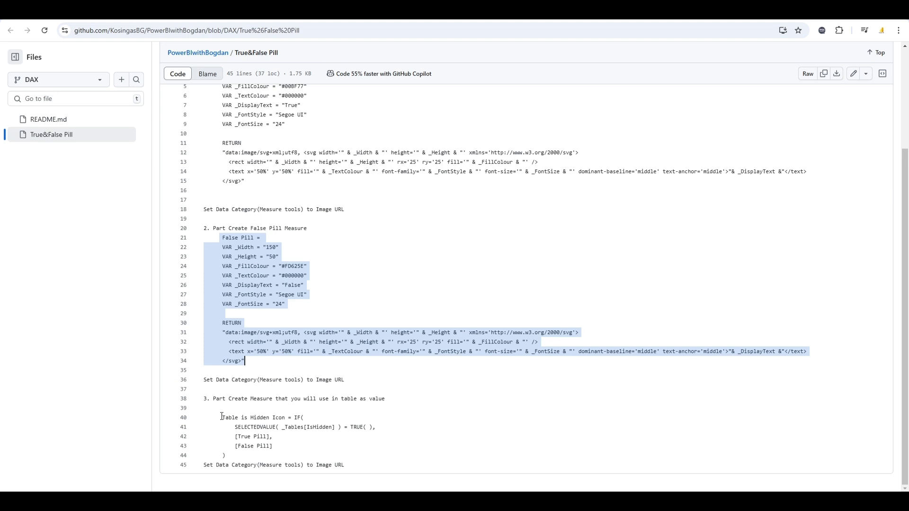
- Copy the Table is Hidden Icon IF code and save it as a new Measures Table measure
drag(223, 418, 308, 452)
key(ctrl+c)
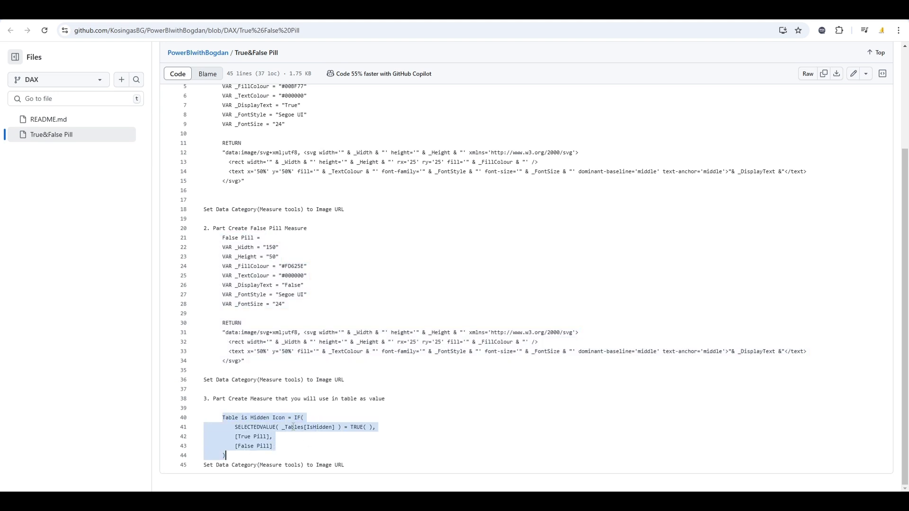
key(alt+Tab)
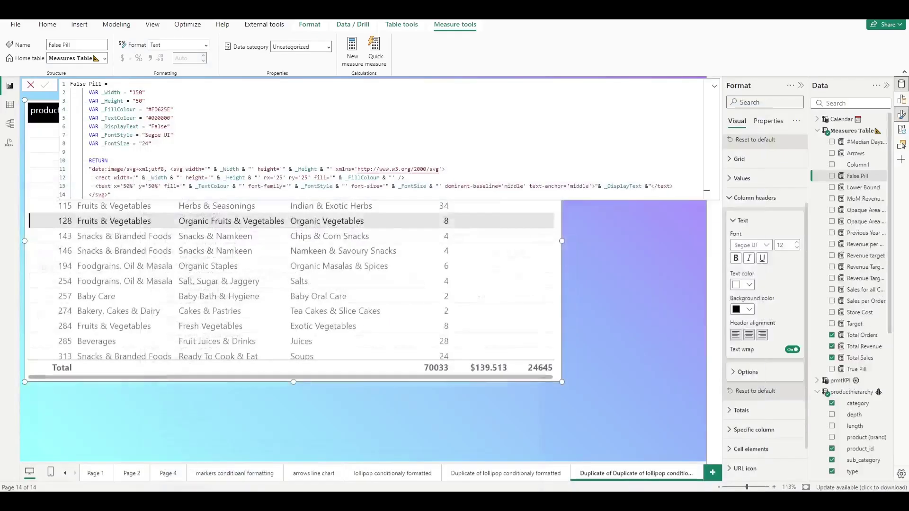
right_click(836, 136)
click(800, 154)
key(ctrl+a)
key(ctrl+v)
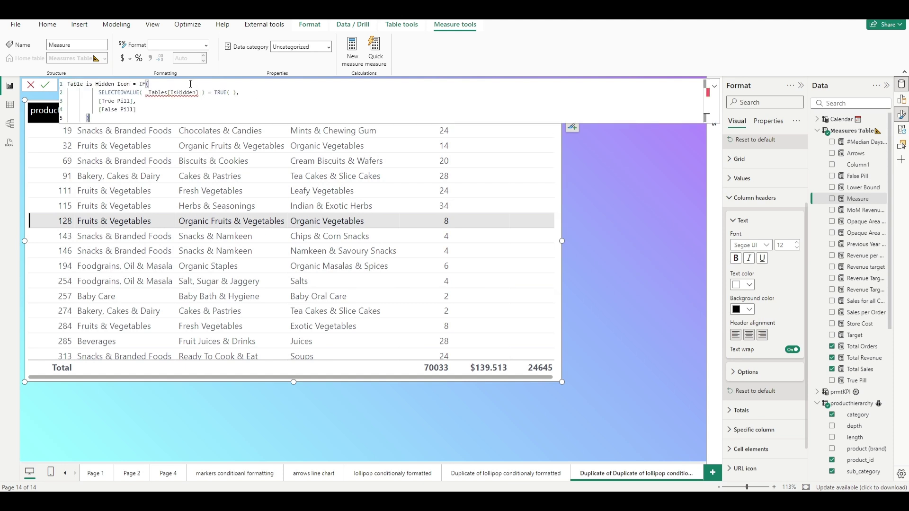
key(Return)
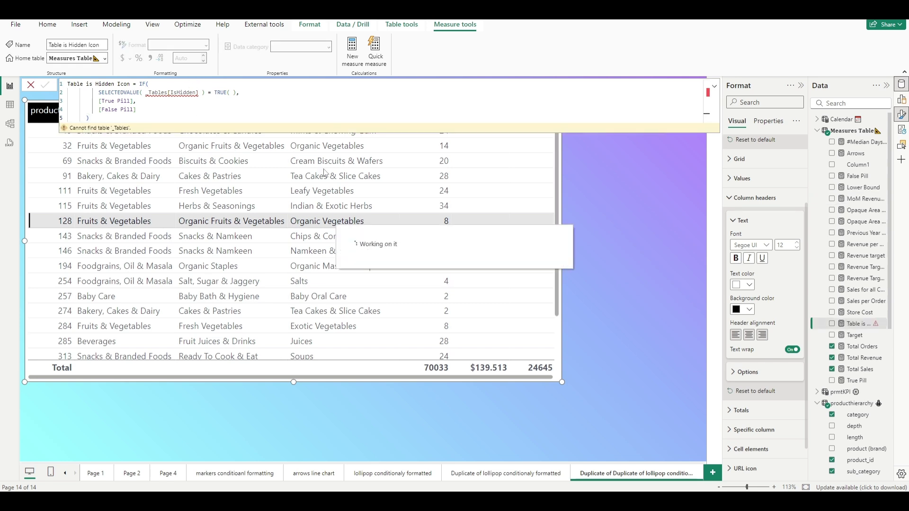
click(629, 184)
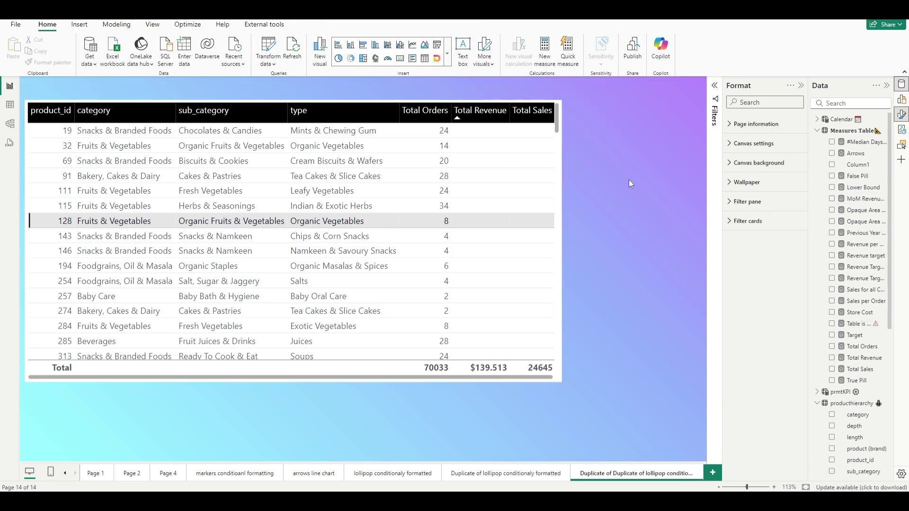
- Find the True Pill measure and change its _TextColour value to #000000
click(869, 106)
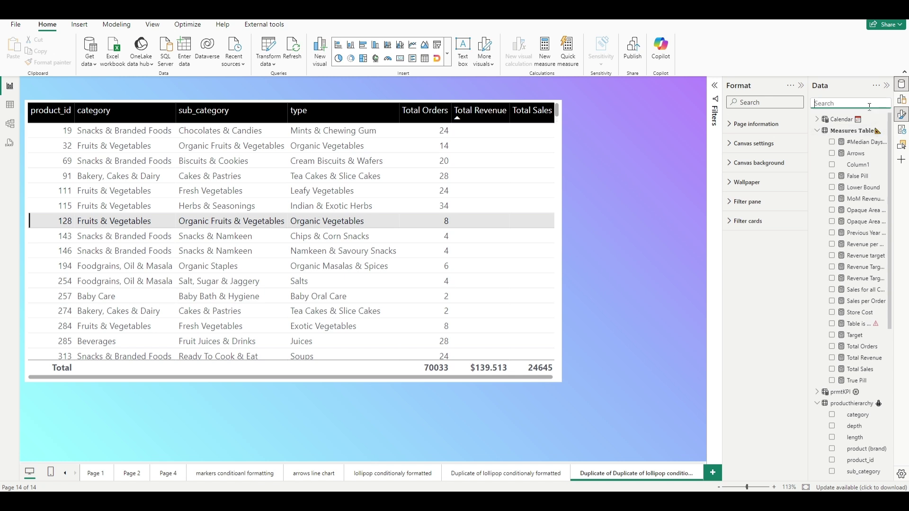
text(tru)
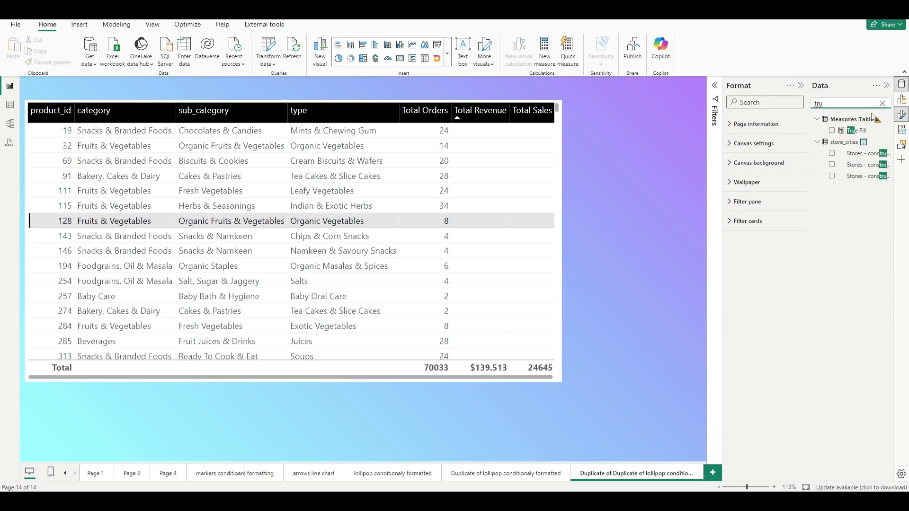
click(860, 132)
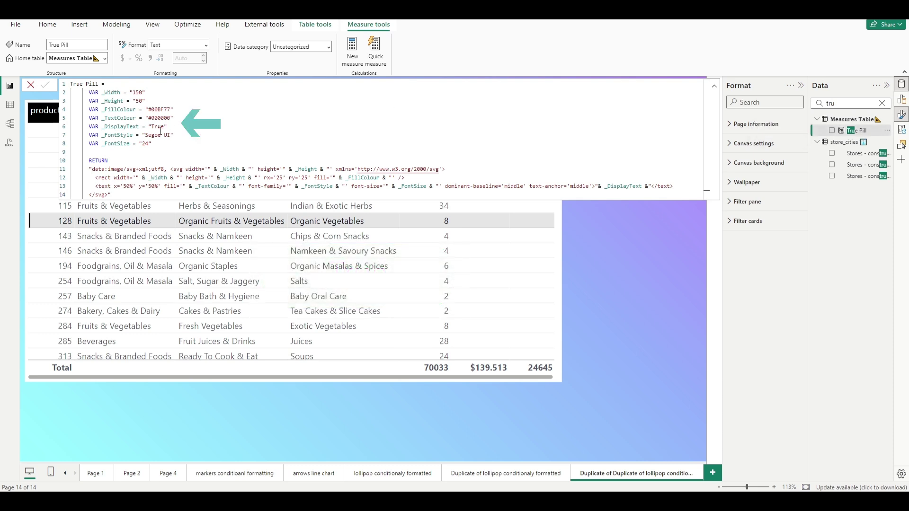
drag(87, 129, 126, 127)
double_click(159, 126)
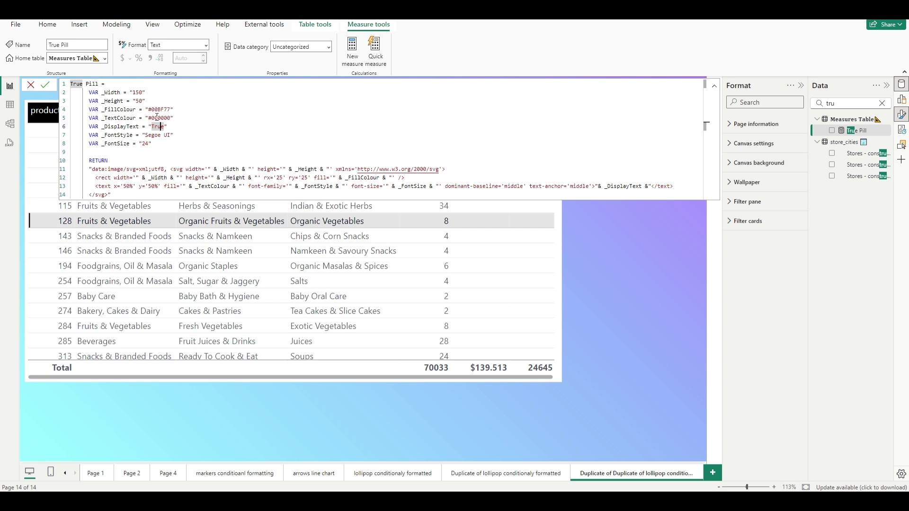
click(157, 116)
key(BackSpace)
text(0)
- Search 'false' to view the False Pill measure's #FD625E pill DAX, then clear the search
click(882, 102)
text(false)
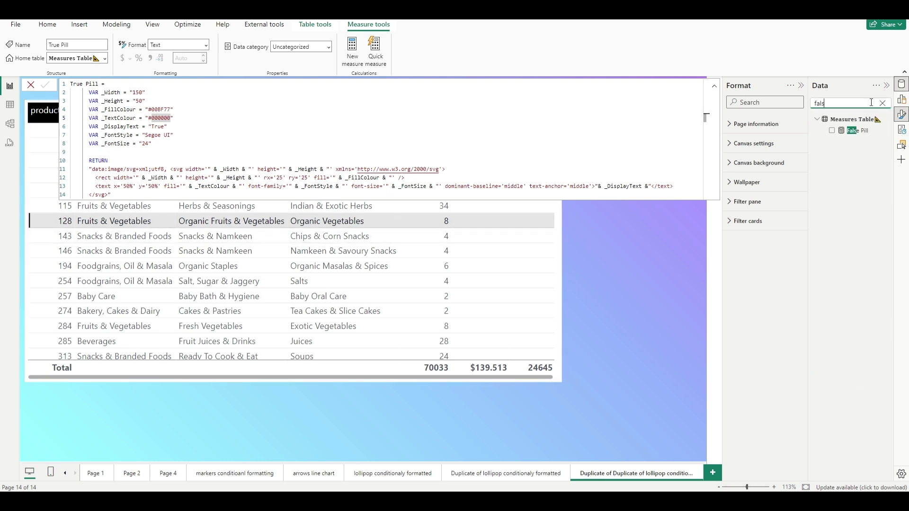
click(865, 131)
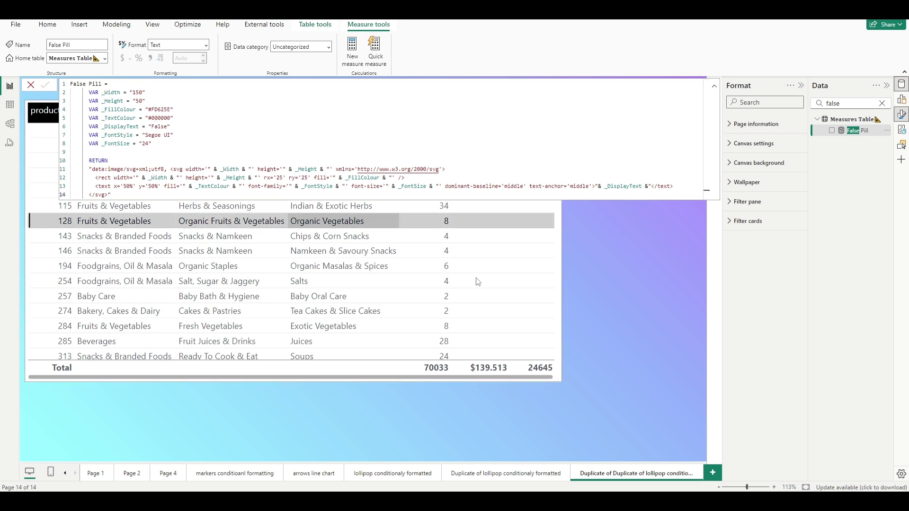
click(882, 104)
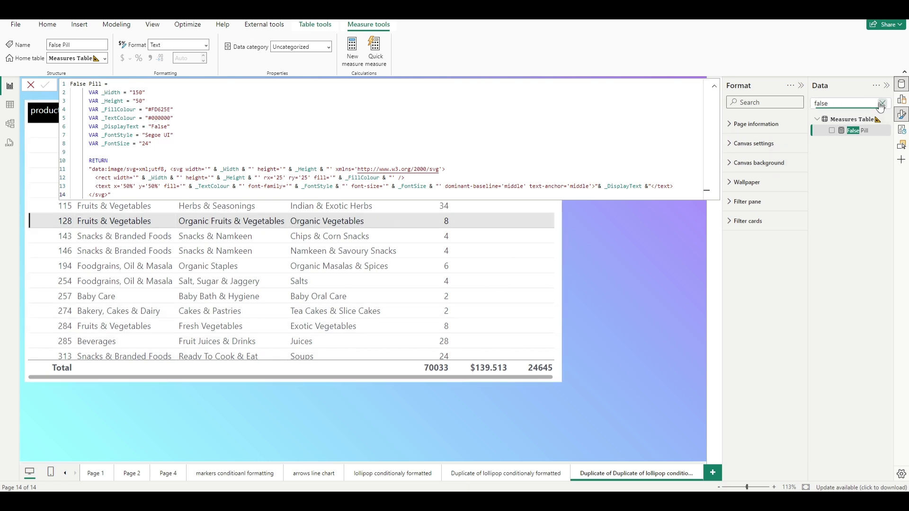
- Sort the product table by Total Revenue, highest first
click(518, 379)
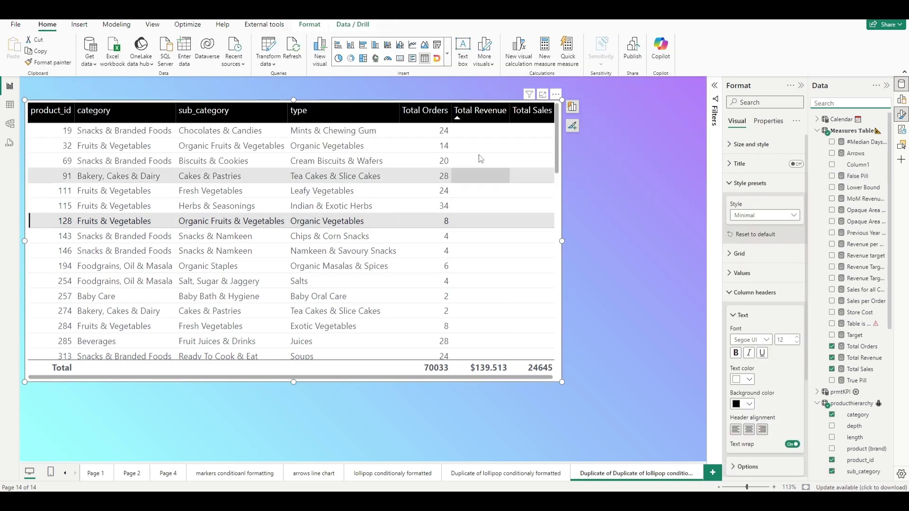
click(456, 113)
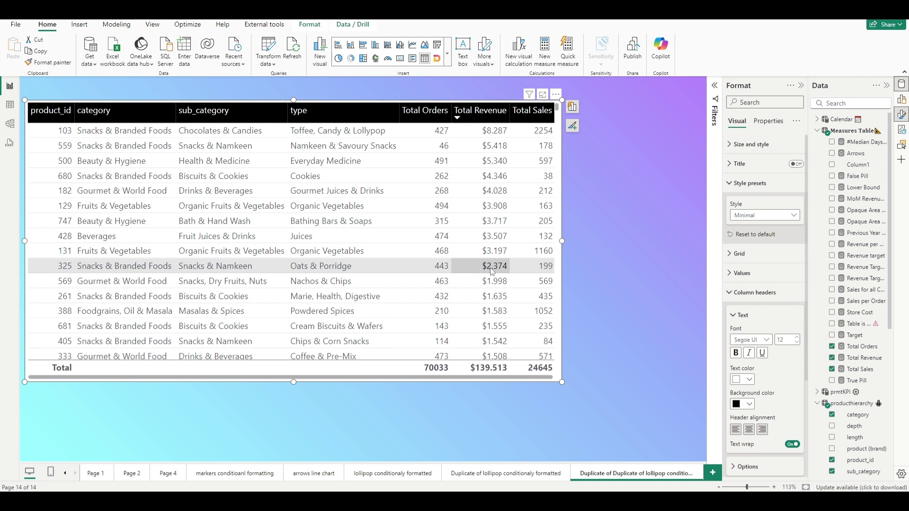
- Open the Table is Hidden Icon measure and rename it IsProduct Profitable
click(835, 103)
text(tabl)
click(858, 130)
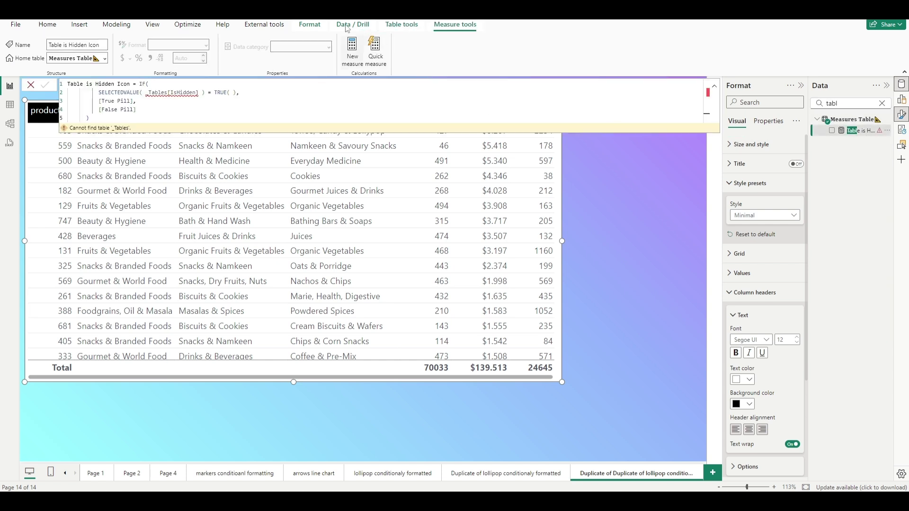
drag(131, 84, 151, 83)
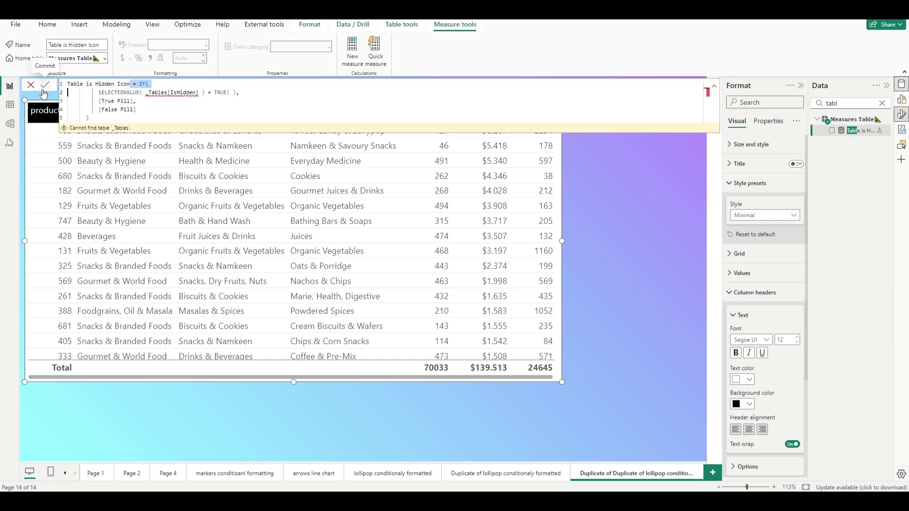
text(IS)
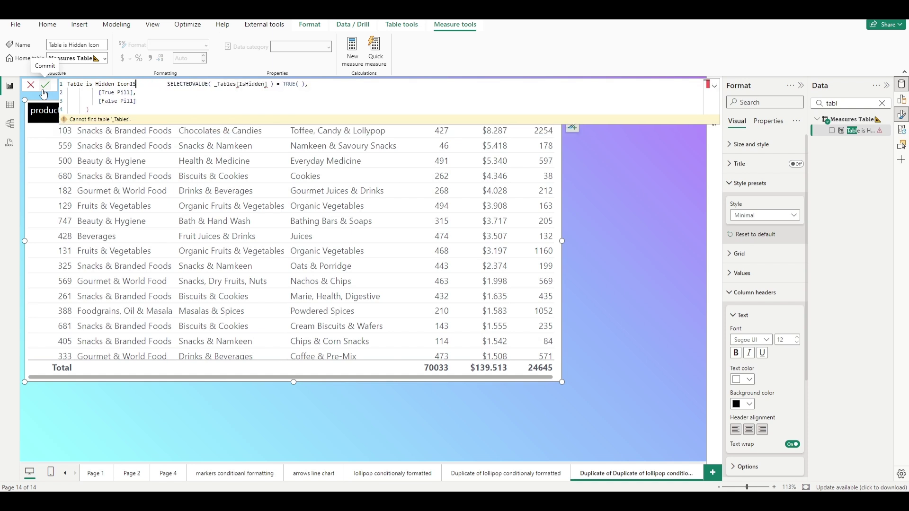
key(BackSpace)
key(BackSpace)
key(BackSpace)
key(BackSpace)
key(BackSpace)
key(BackSpace)
key(BackSpace)
key(BackSpace)
key(BackSpace)
key(BackSpace)
key(BackSpace)
key(BackSpace)
key(BackSpace)
key(BackSpace)
key(BackSpace)
key(BackSpace)
key(BackSpace)
key(BackSpace)
key(BackSpace)
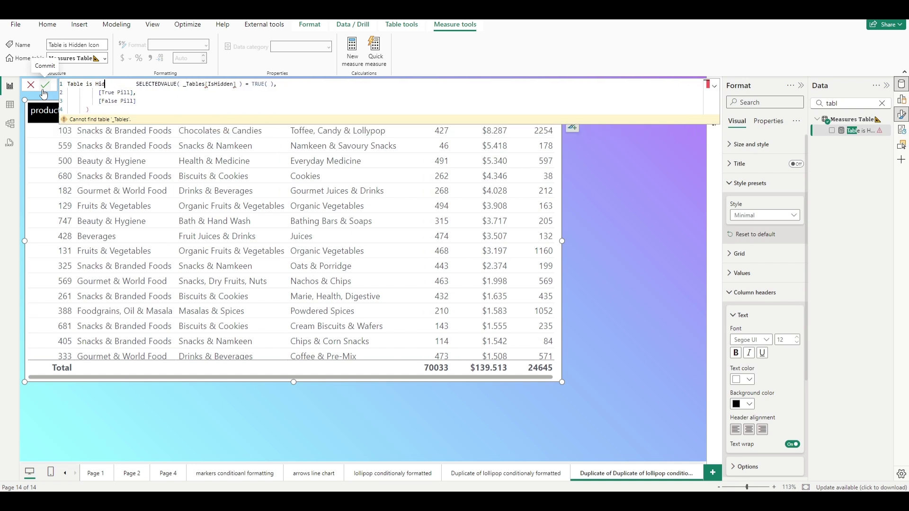
key(BackSpace)
key(BackSpace)
key(BackSpace)
text(IsProduct Profitable=)
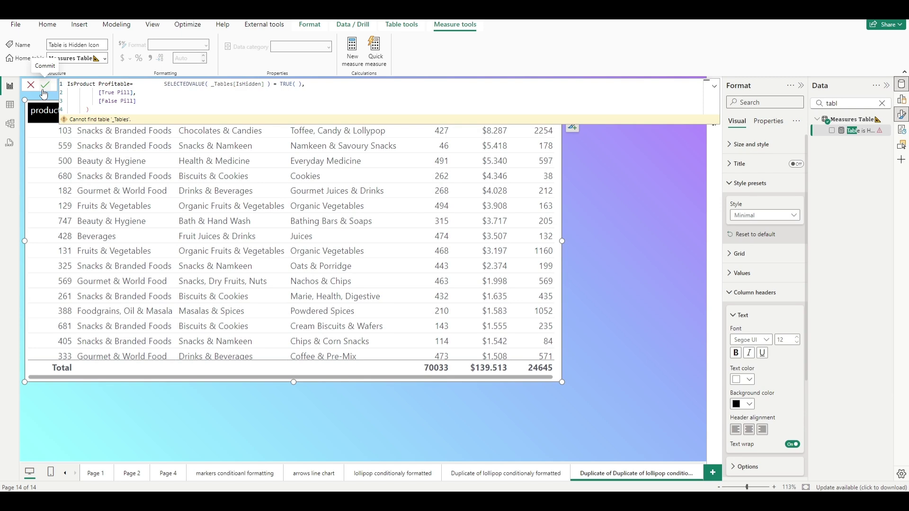
- Rewrite its formula as IF([Total Revenue]>2000, [True Pill], [False Pill]) and commit
key(shift+Return)
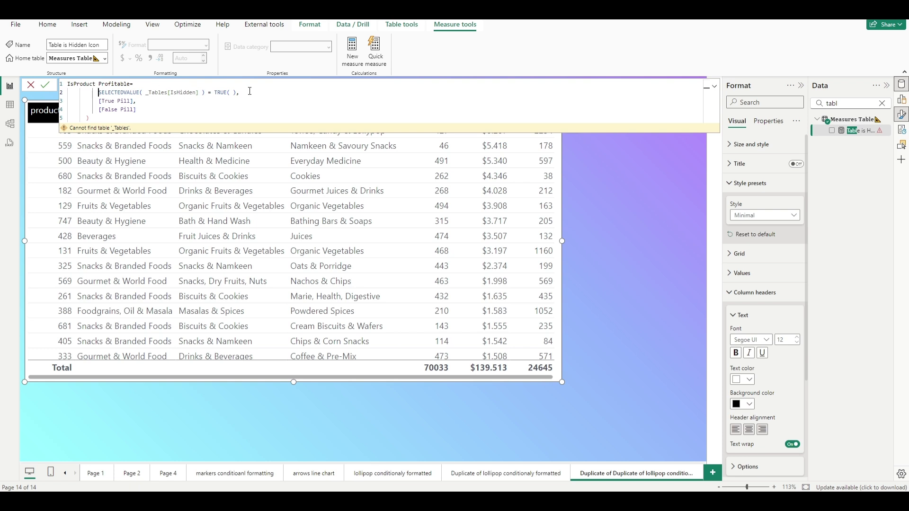
drag(250, 91, 100, 93)
text(IF()
key(shift+Return)
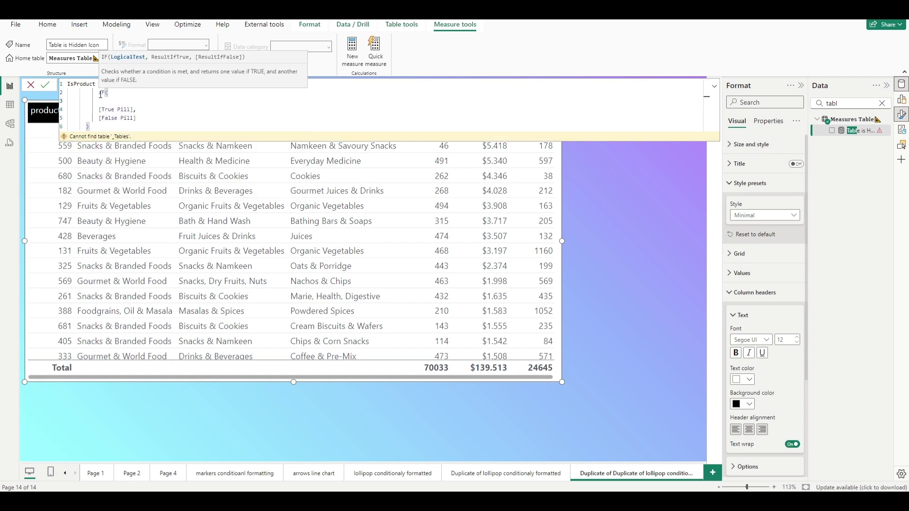
text(revenu)
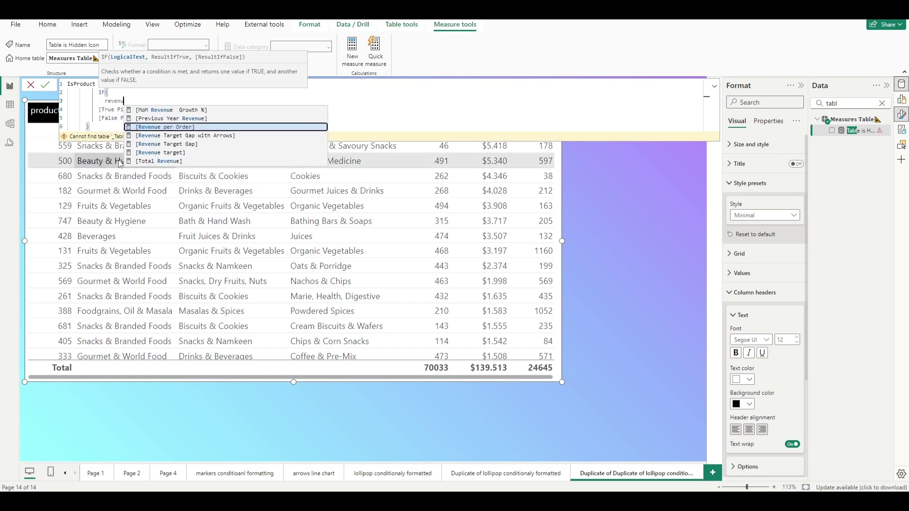
click(142, 160)
text(,)
text(200)
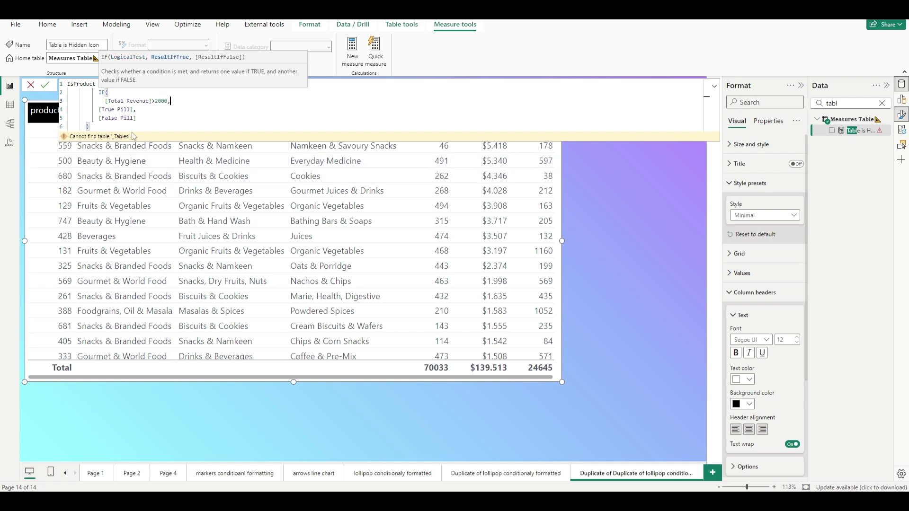
click(108, 128)
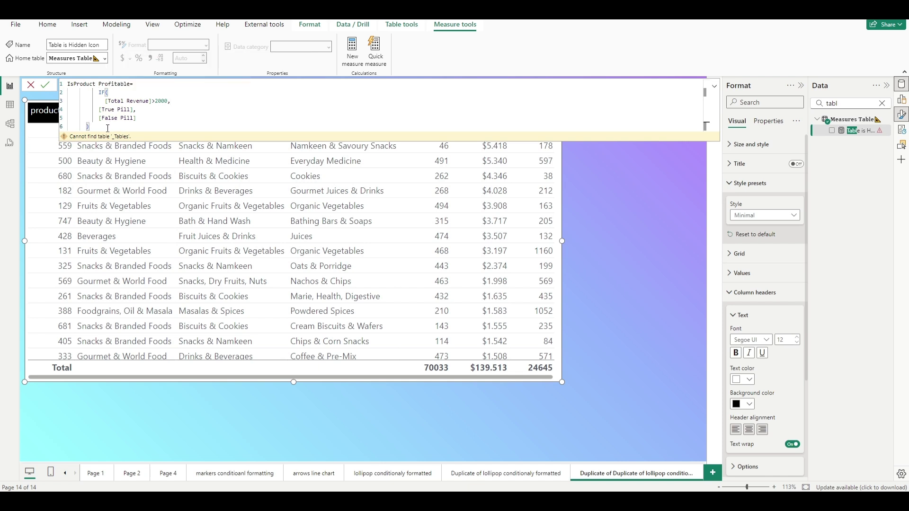
key(Return)
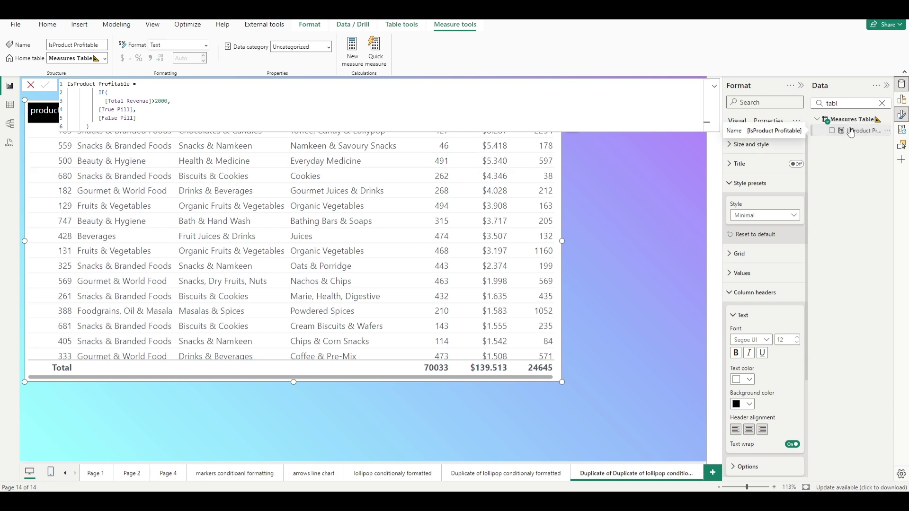
- Add the IsProduct Profitable field as a table column and widen the visual to fit it
drag(851, 131, 525, 211)
drag(564, 241, 686, 238)
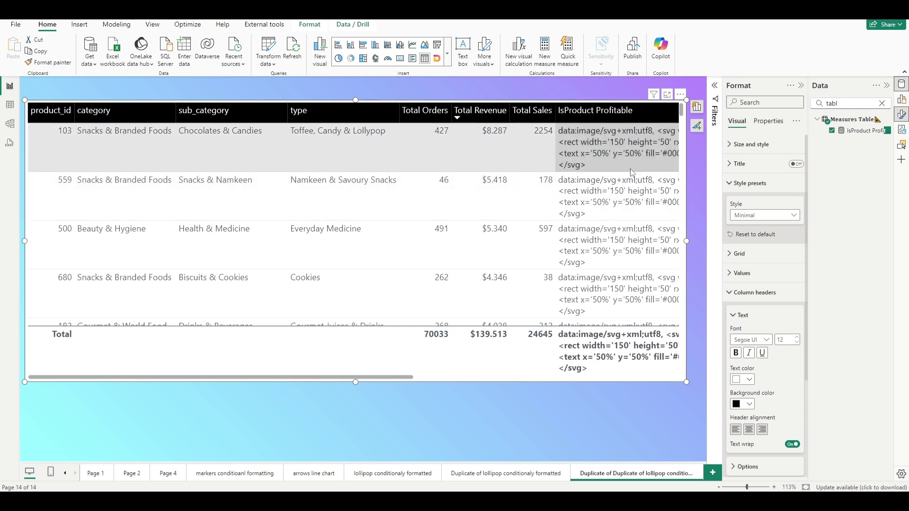
scroll(610, 152, down, 5)
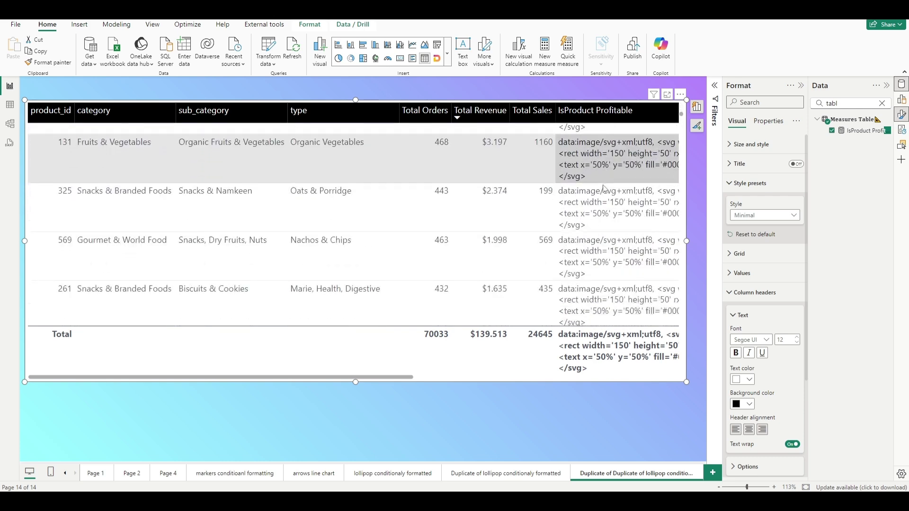
scroll(605, 188, down, 15)
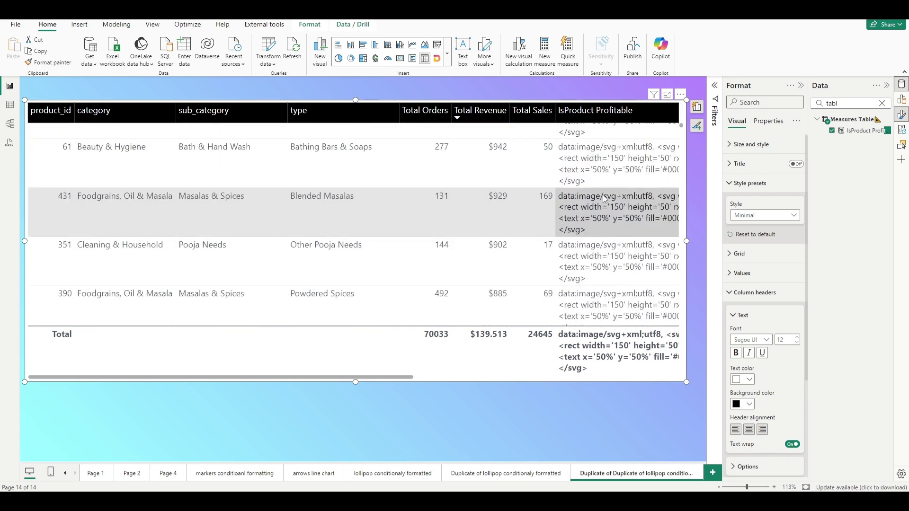
scroll(605, 199, down, 4)
scroll(607, 201, up, 15)
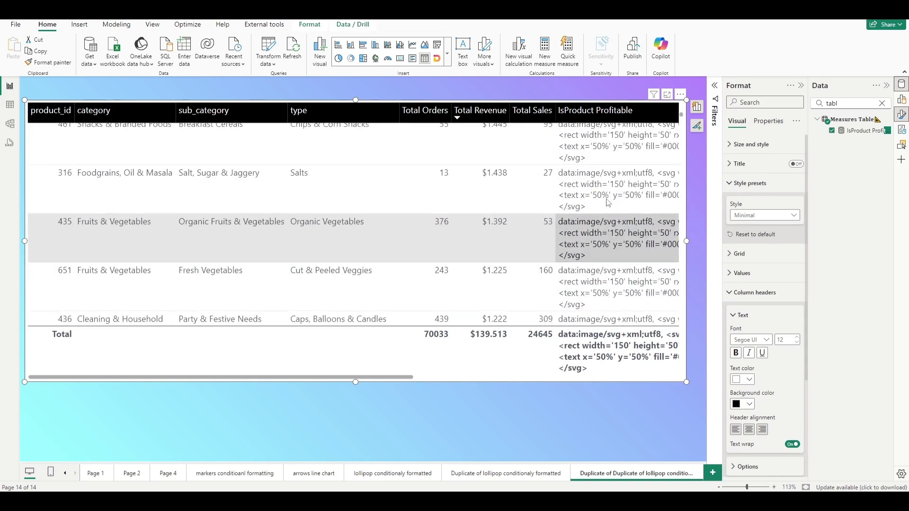
scroll(608, 203, up, 15)
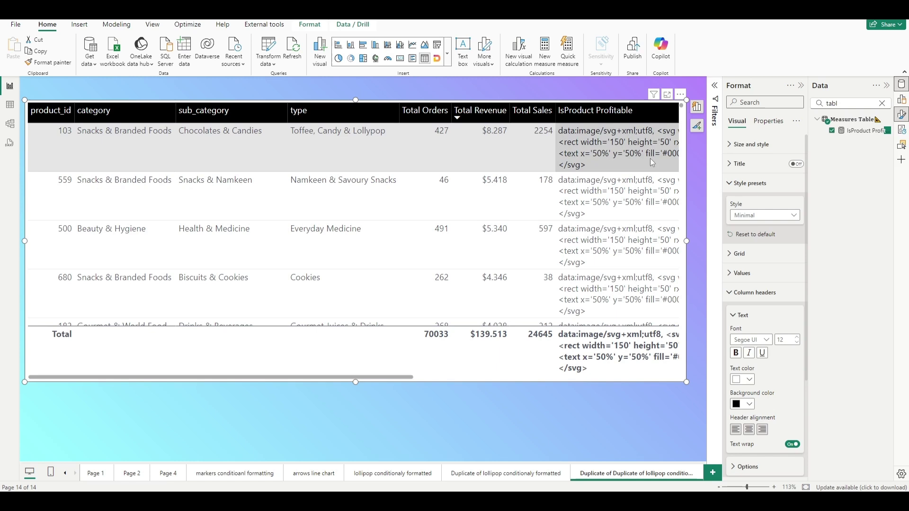
- Set the IsProduct Profitable measure's data category to Image URL
click(853, 130)
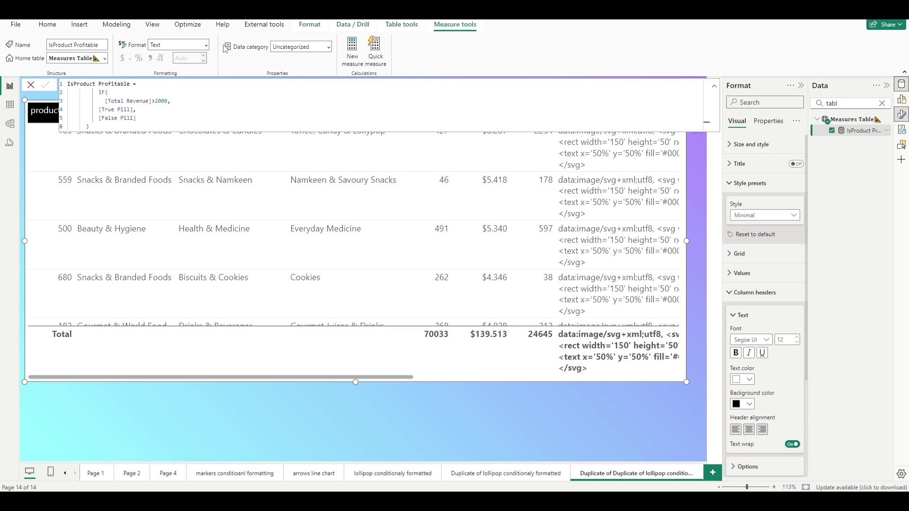
click(327, 47)
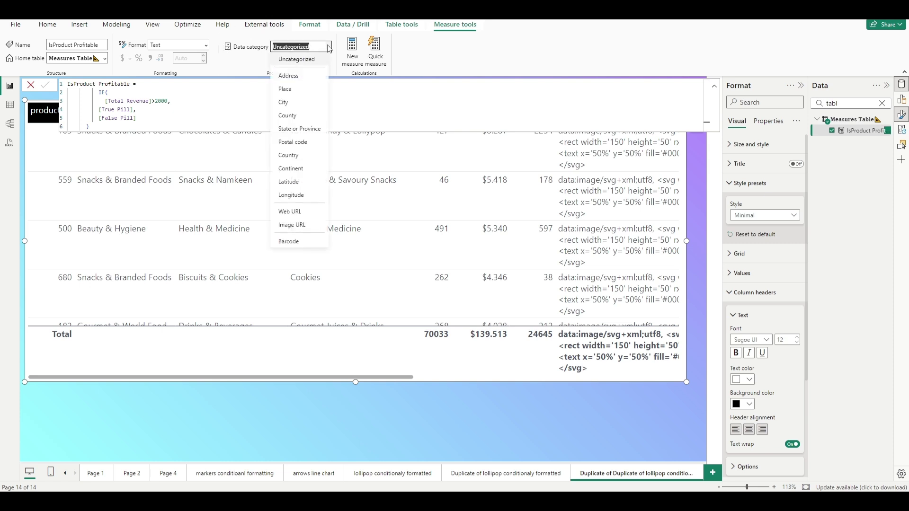
click(298, 226)
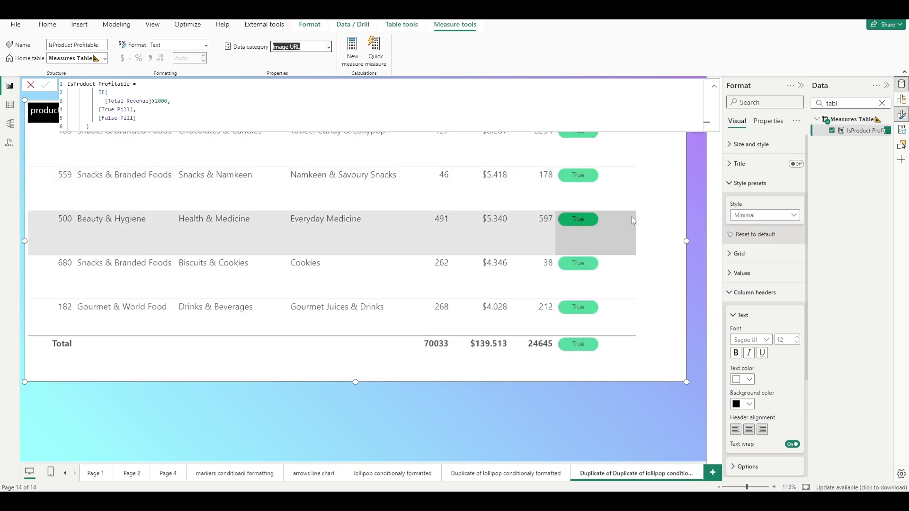
click(590, 393)
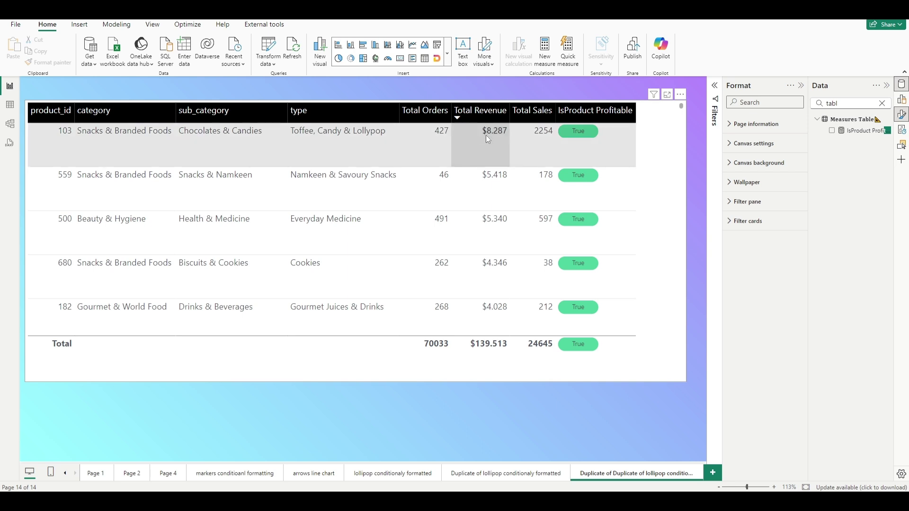
- Scroll through the table to check the rendered True and False pills
scroll(488, 176, down, 4)
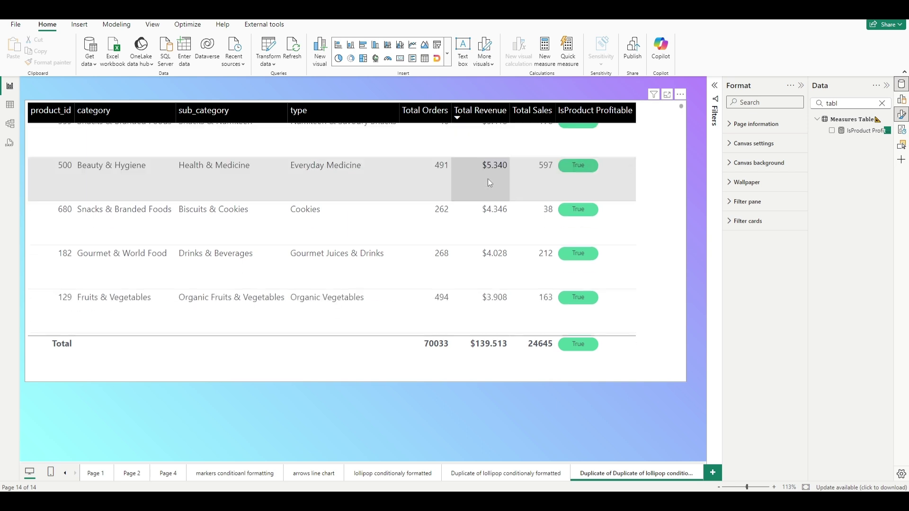
scroll(490, 181, down, 5)
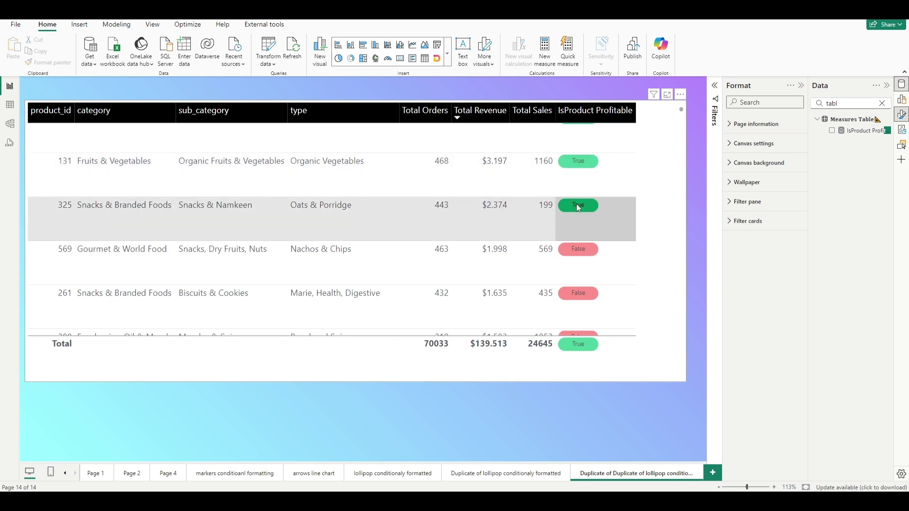
scroll(545, 218, down, 3)
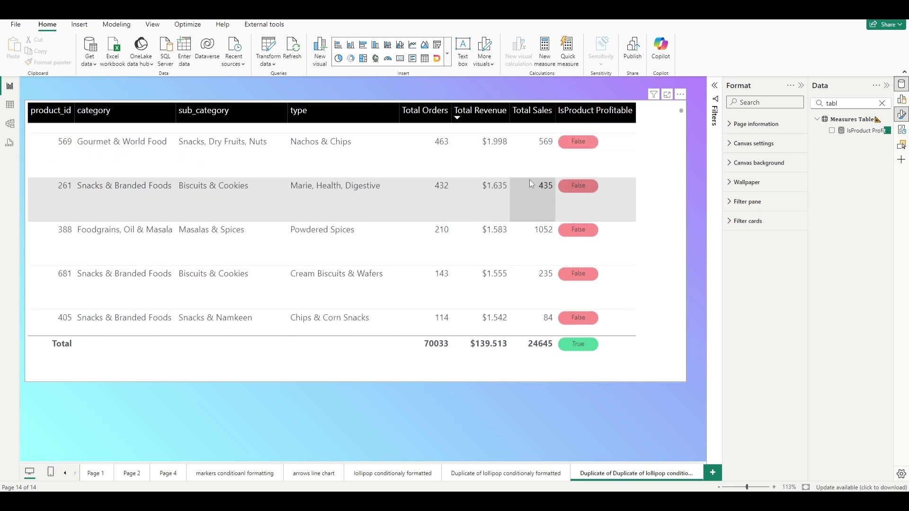
scroll(540, 161, down, 3)
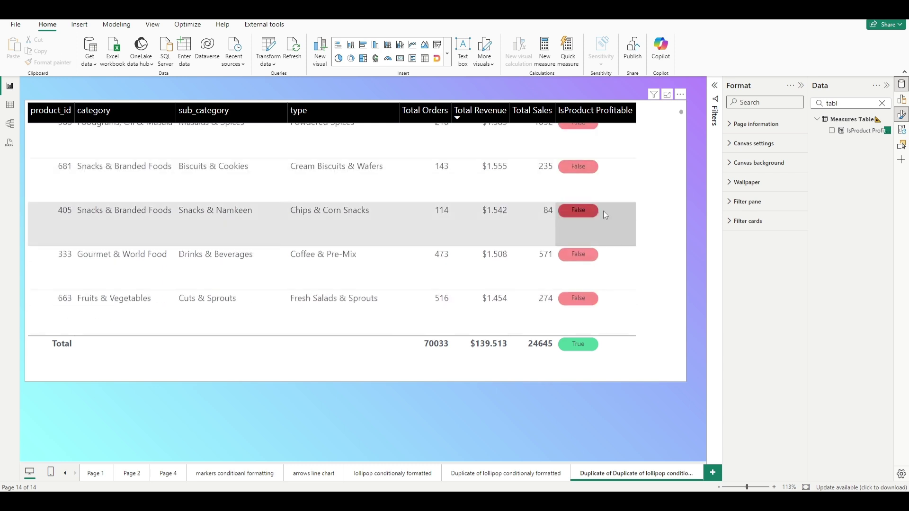
click(854, 120)
- Search 'false' in the Data pane and select the False Pill measure
click(821, 130)
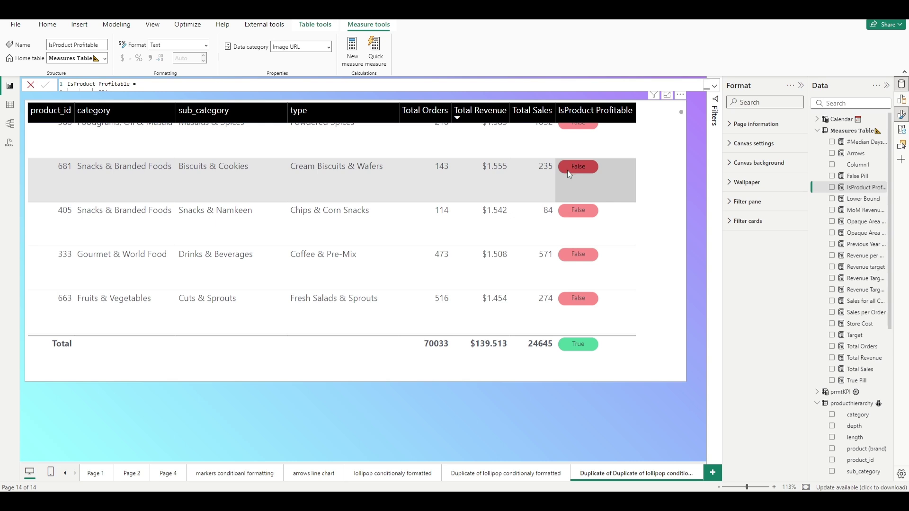
click(836, 103)
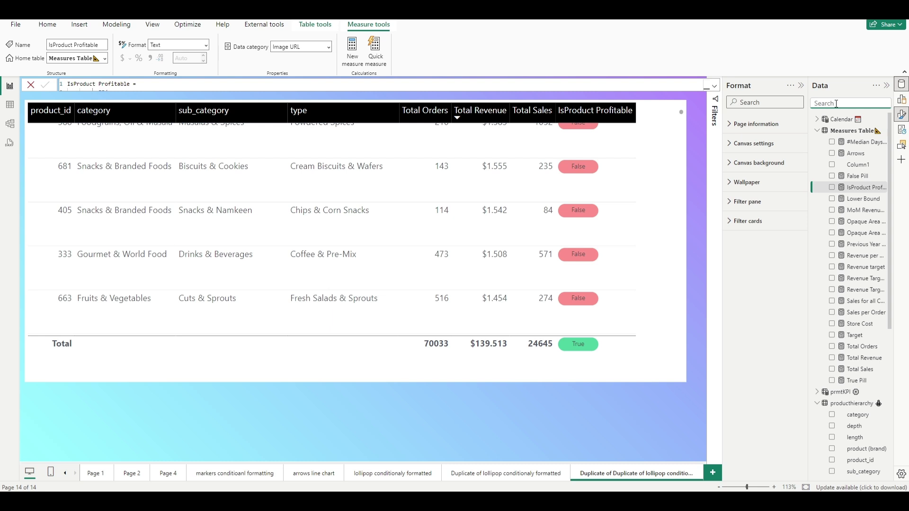
text(false)
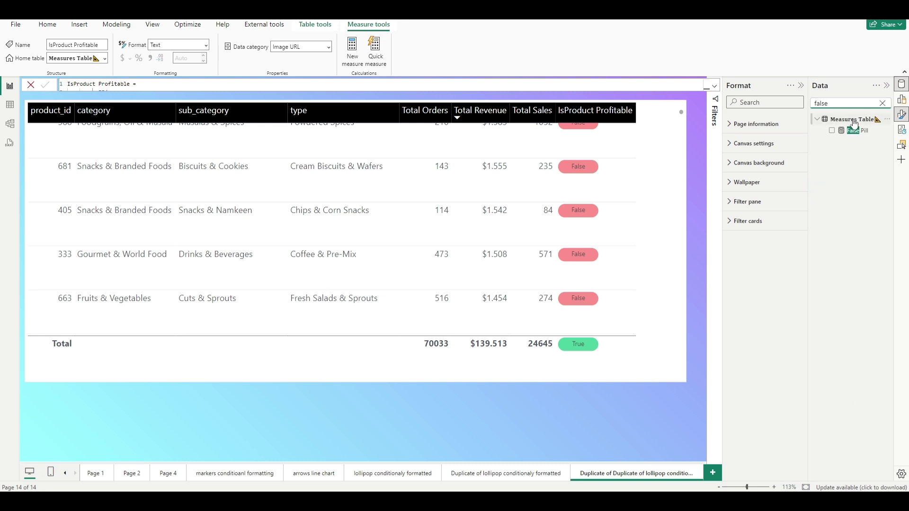
click(858, 129)
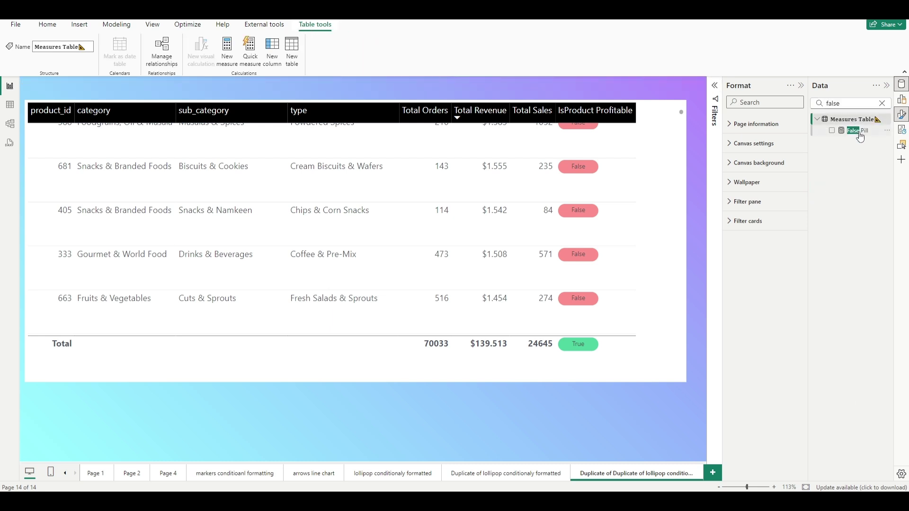
- Replace "False" with "Not" in the _DisplayText variable and commit the measure
click(715, 86)
double_click(159, 127)
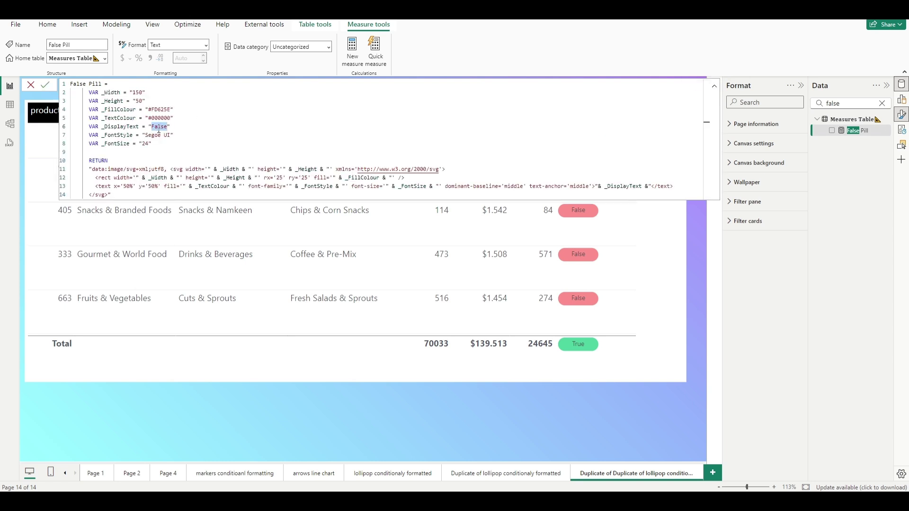
text(No)
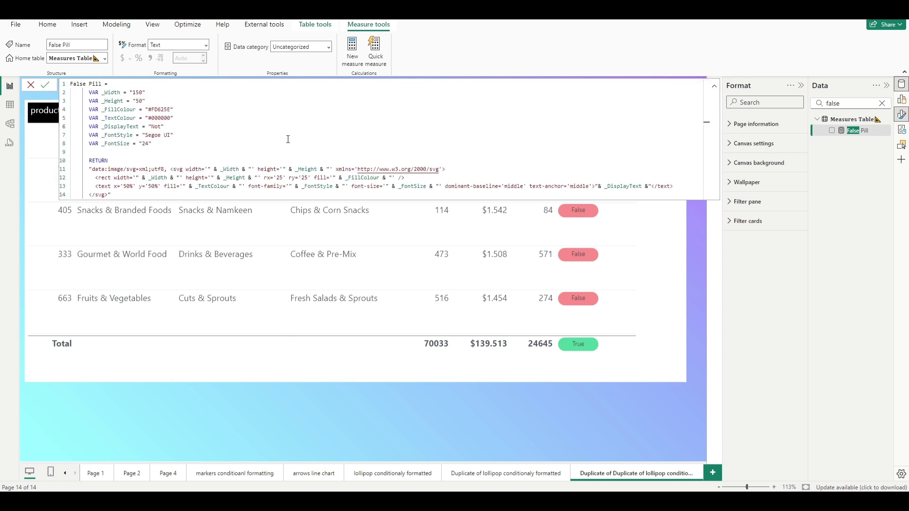
text(t)
key(Return)
- Search 'hex code' in Chrome and copy white #FFFFFF from htmlcolorcodes.com
click(76, 489)
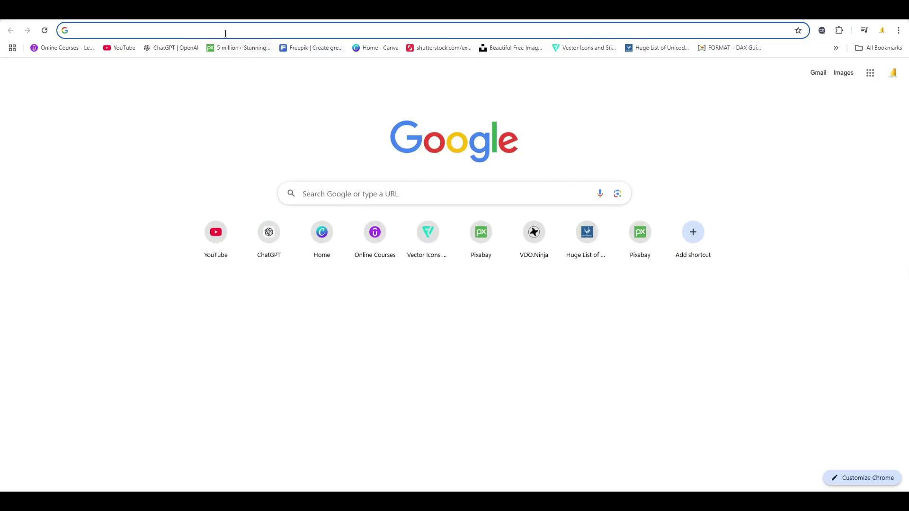
click(174, 32)
text(hex c)
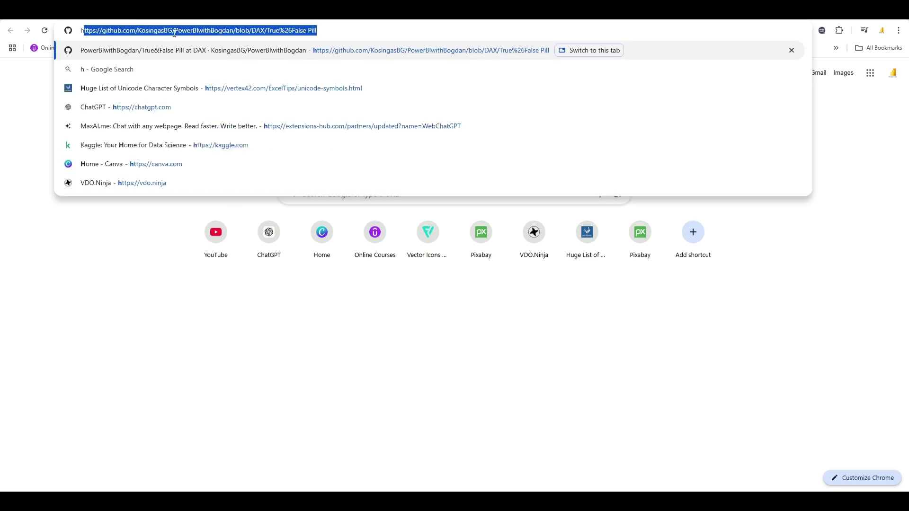
text(ode)
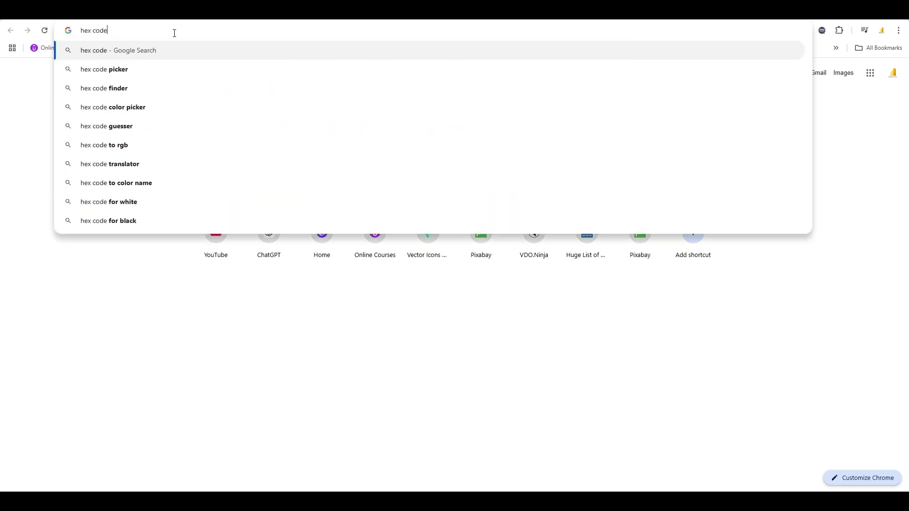
key(Return)
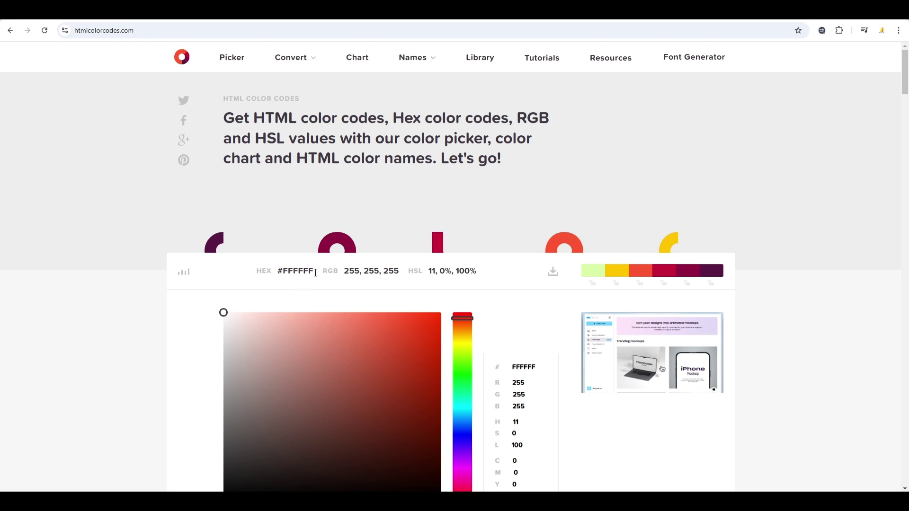
click(279, 273)
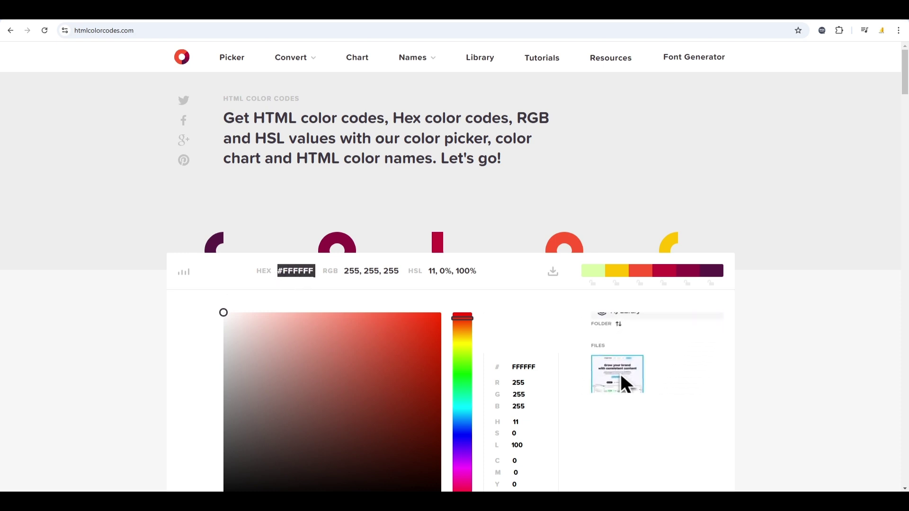
key(alt+Tab)
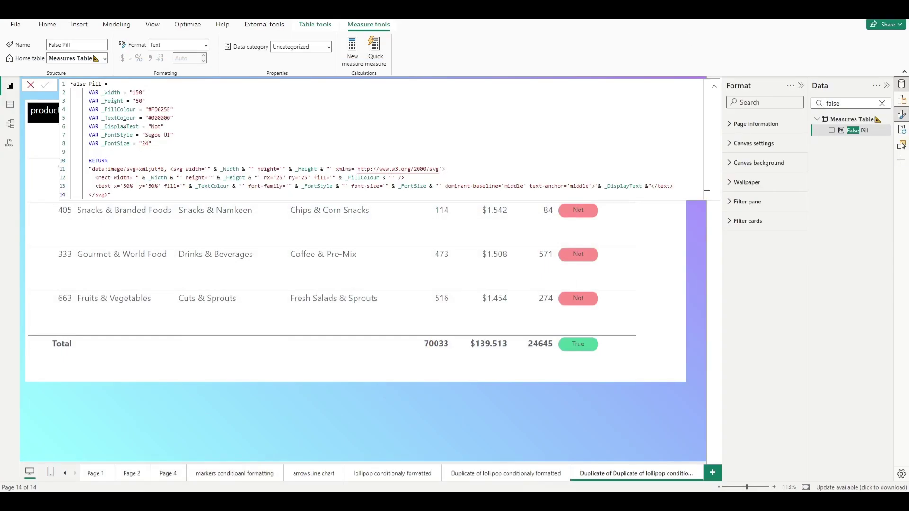
- Replace the _TextColour value 000000 with #ffffff, remove the stray space, and commit
drag(151, 118, 170, 118)
text(#ffffff)
click(176, 113)
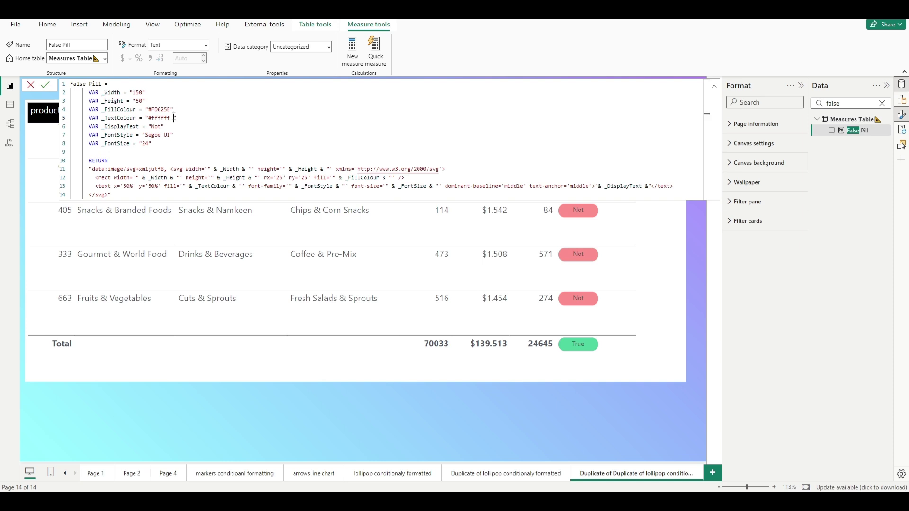
click(175, 119)
key(BackSpace)
key(Return)
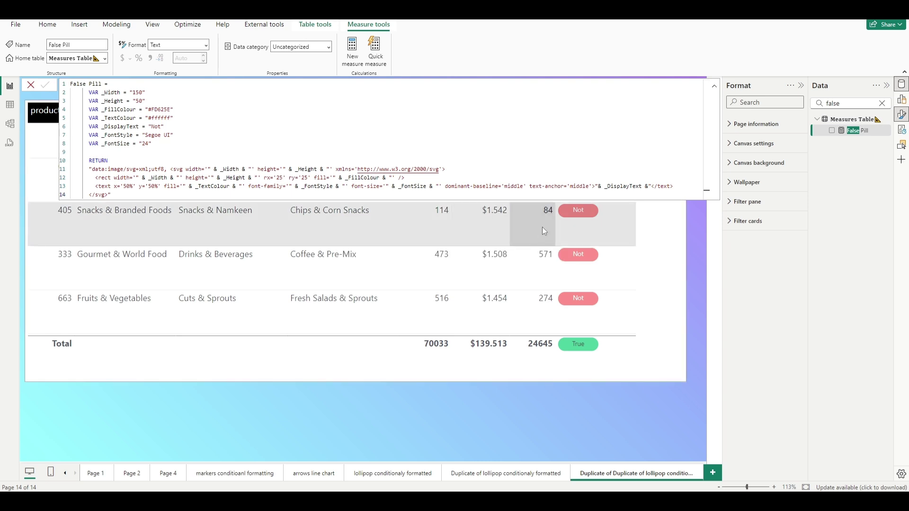
click(714, 85)
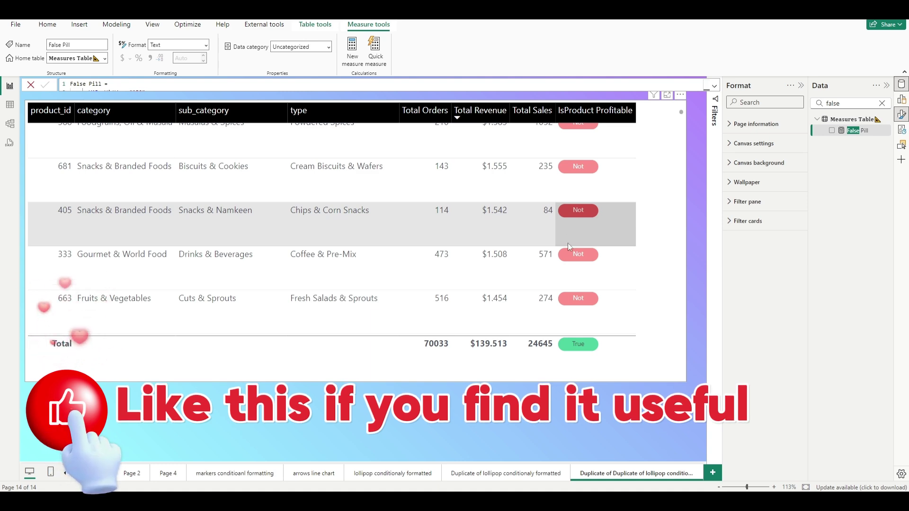
- Scroll the product table back to the top and deselect the measure to show the pills
scroll(592, 246, up, 3)
scroll(608, 231, up, 5)
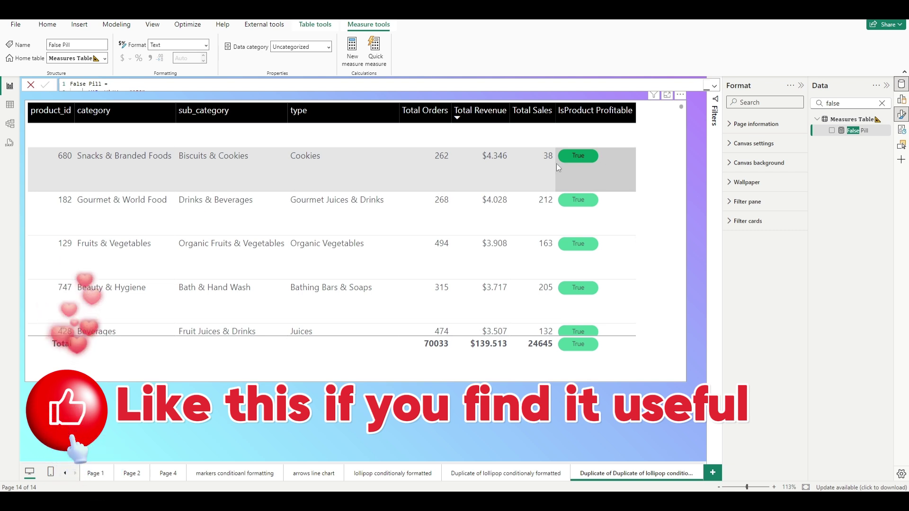
scroll(508, 178, up, 3)
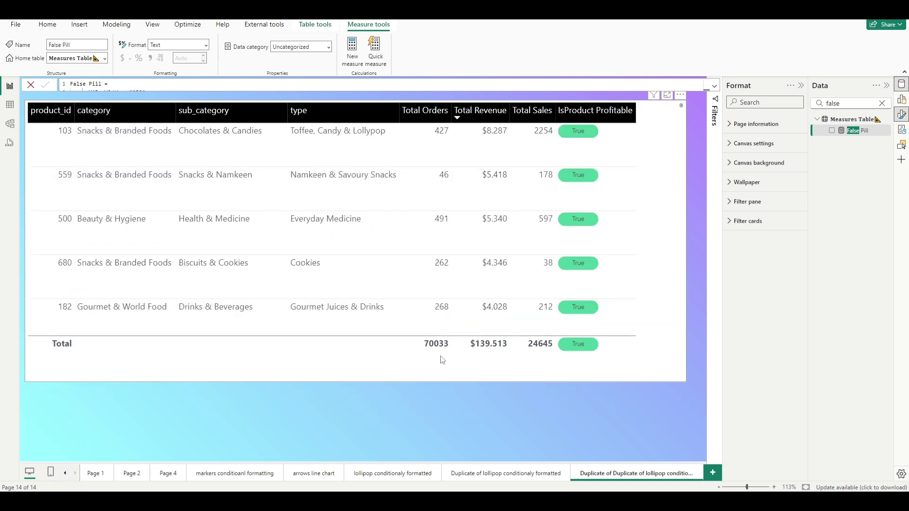
click(448, 416)
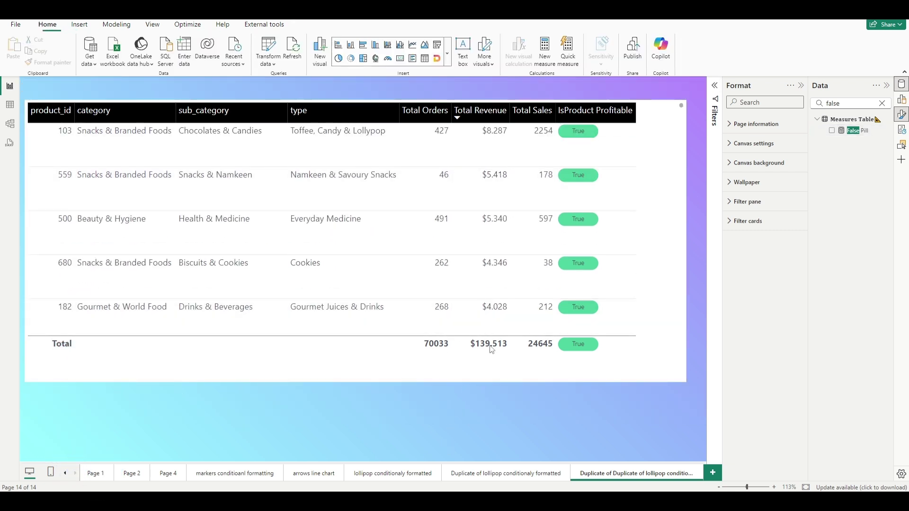